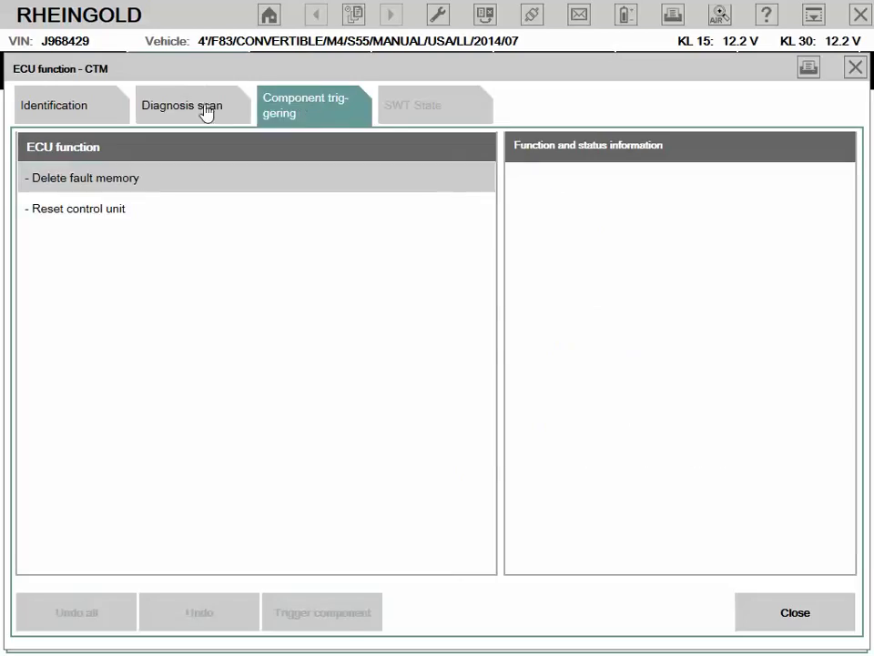
Open the CTM diagnosis scan and clear the Bus signals selection to return to the list of function groups.
{"action": "left_click", "coordinate": [202, 109]}
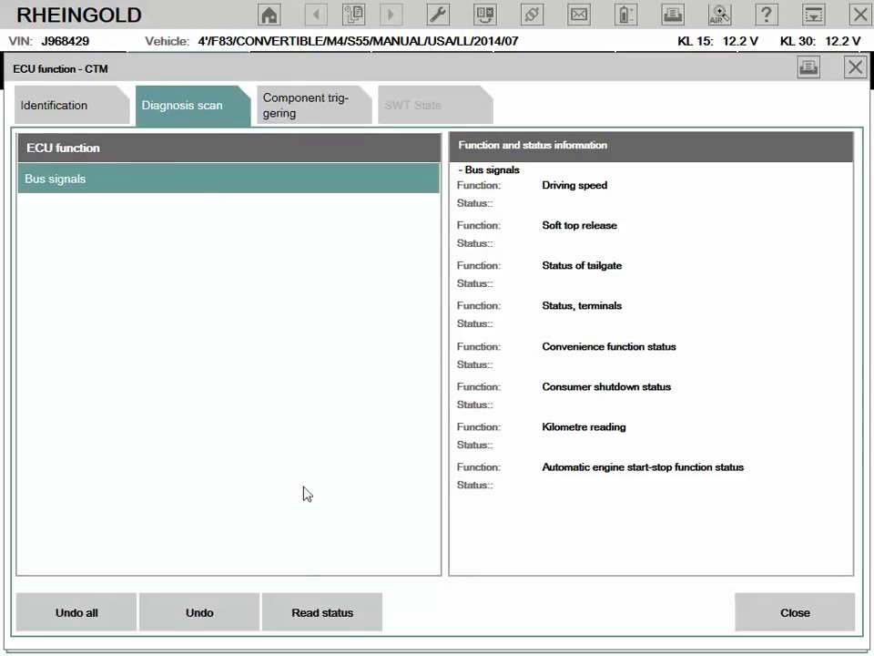
{"action": "left_click", "coordinate": [192, 182]}
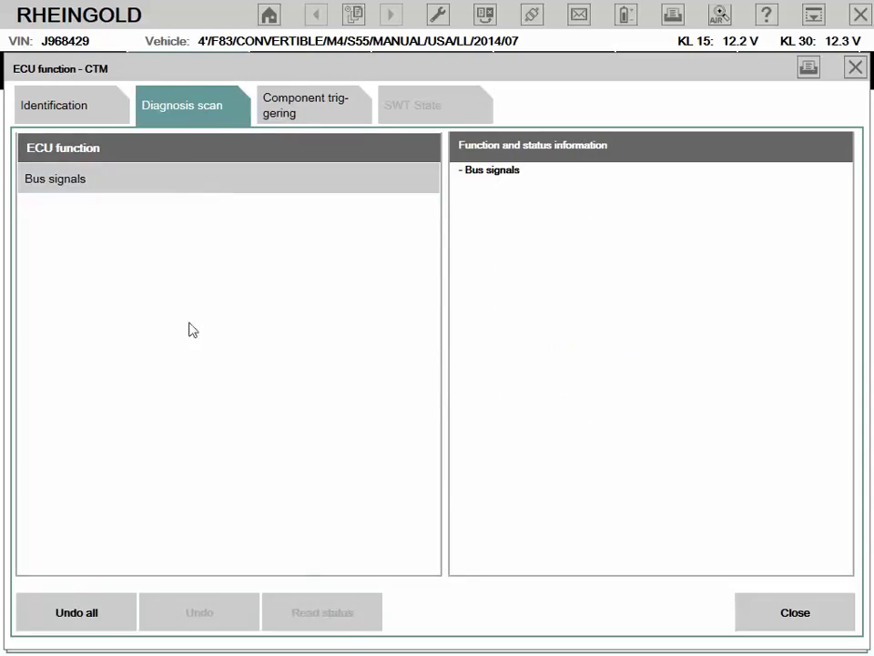
{"action": "left_click", "coordinate": [58, 618]}
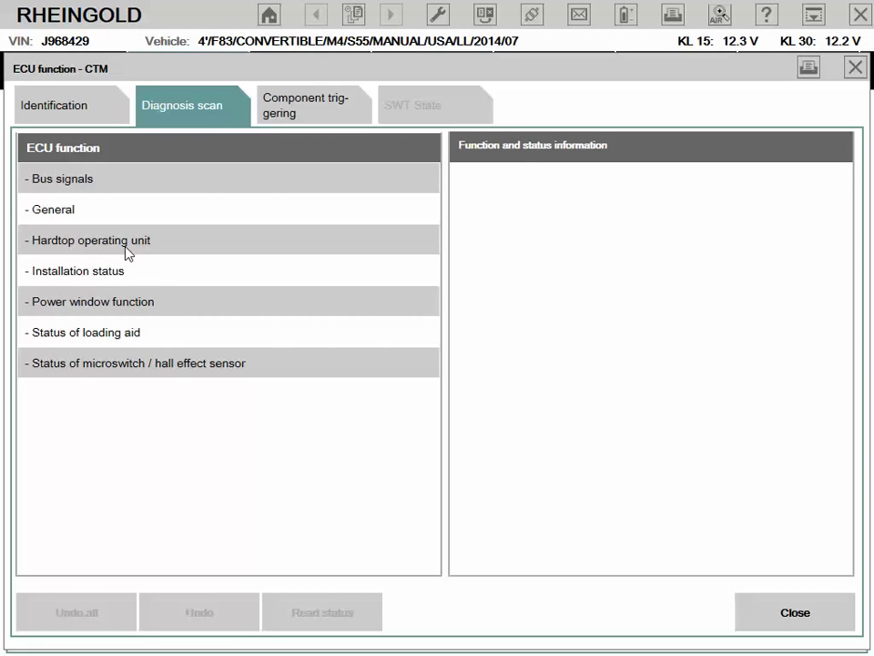
Read the status of the temperature sensor in the General function group, and deselect that function.
{"action": "left_click", "coordinate": [116, 214]}
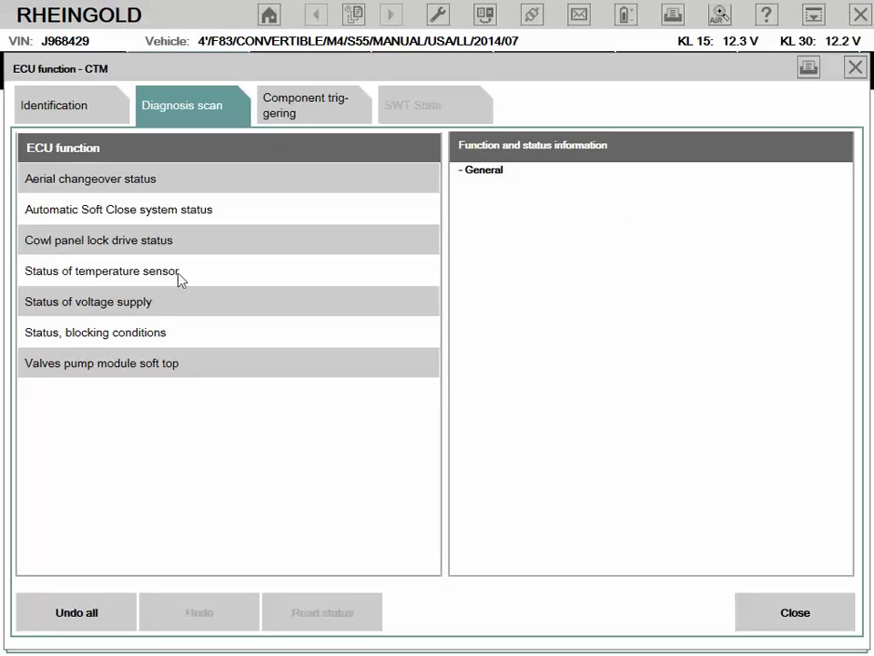
{"action": "left_click", "coordinate": [179, 276]}
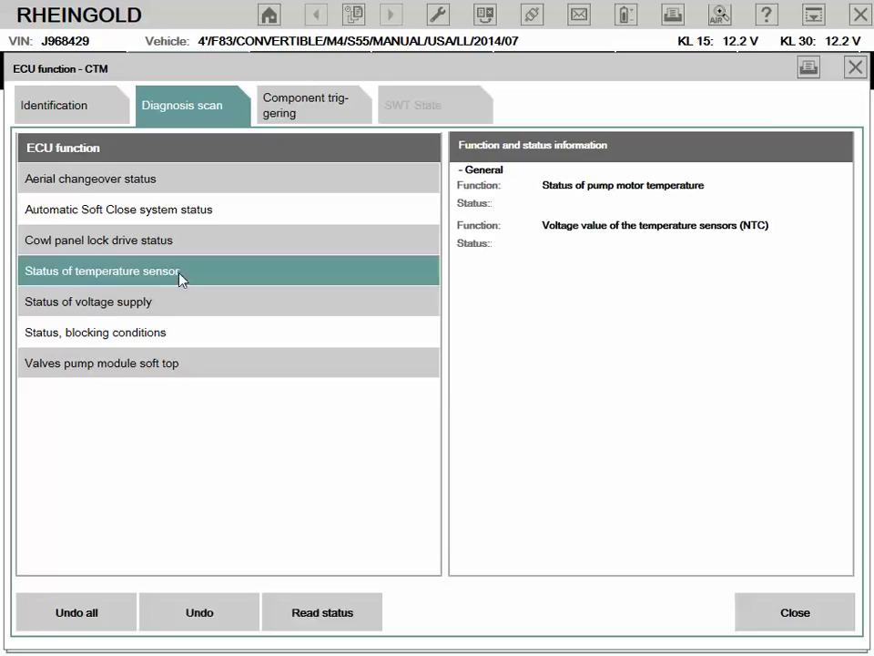
{"action": "left_click", "coordinate": [335, 621]}
{"action": "left_click", "coordinate": [219, 275]}
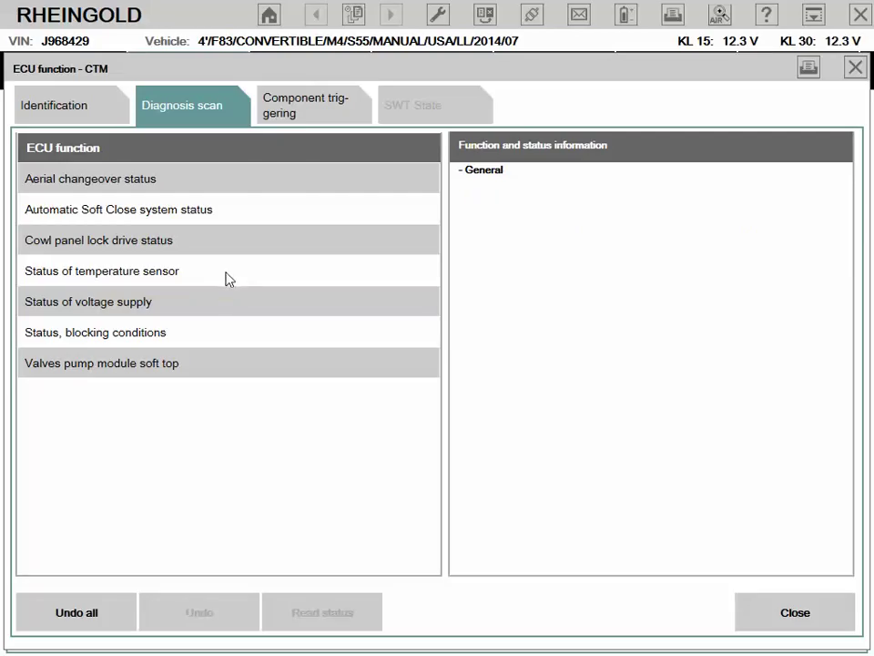
Read the status of the voltage supply in the General group, stop the reading and deselect the function.
{"action": "left_click", "coordinate": [239, 303]}
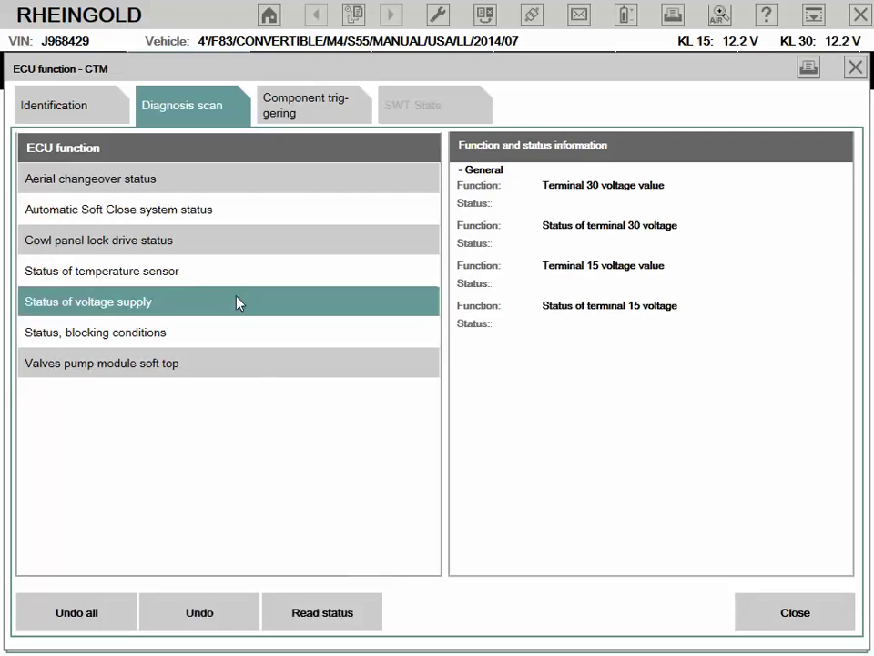
{"action": "left_click", "coordinate": [354, 608]}
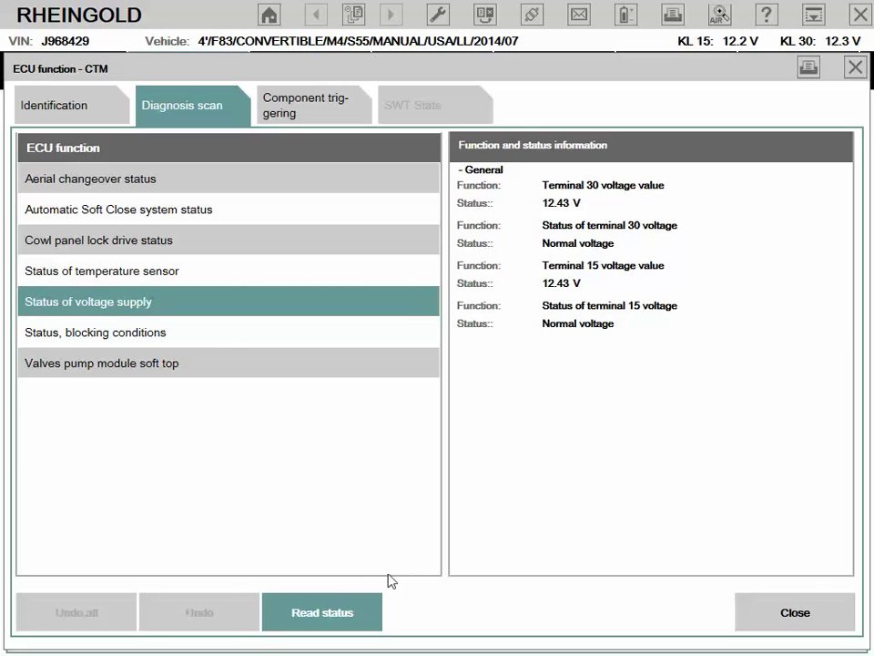
{"action": "left_click", "coordinate": [352, 612]}
{"action": "left_click", "coordinate": [202, 310]}
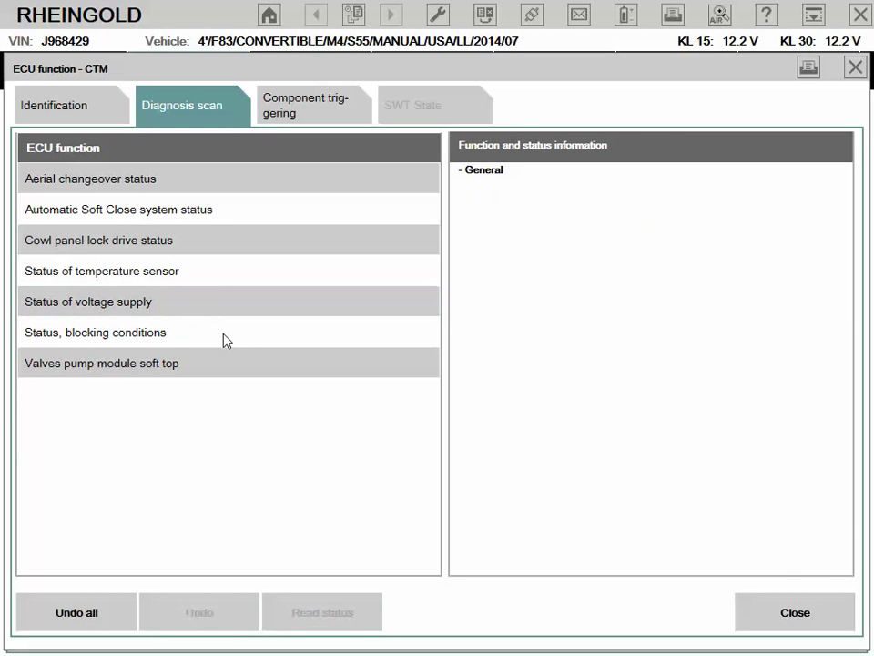
Read the soft top's blocking conditions in the General group, review the full list and stop the reading.
{"action": "left_click", "coordinate": [226, 337]}
{"action": "left_click", "coordinate": [336, 611]}
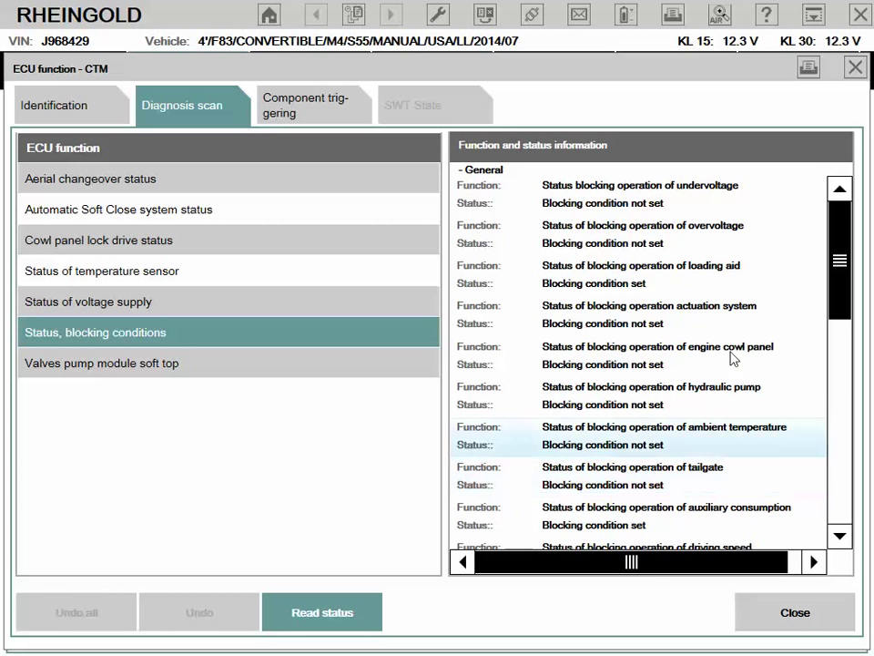
{"action": "scroll", "coordinate": [843, 377], "scroll_direction": "down", "scroll_amount": 10}
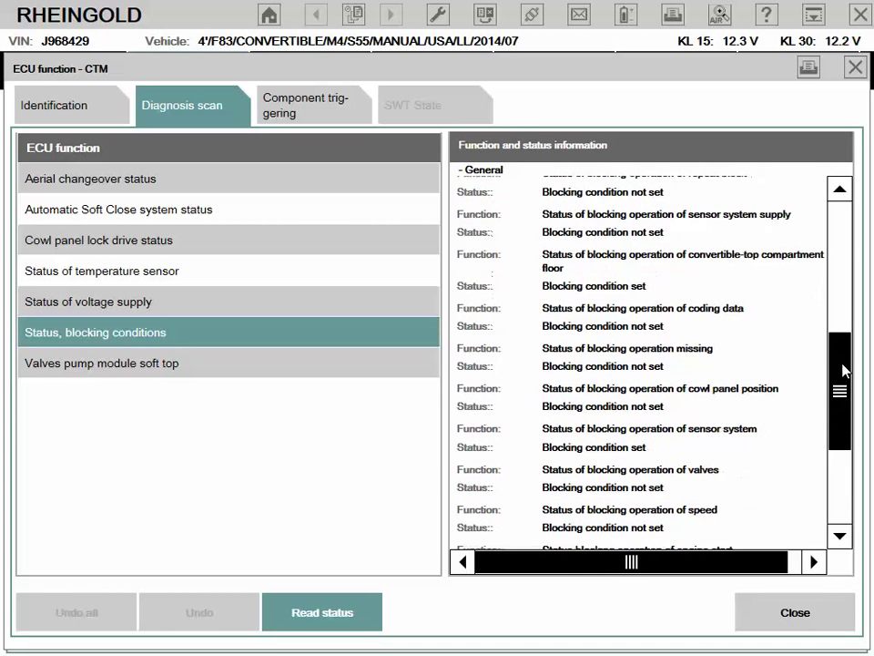
{"action": "scroll", "coordinate": [843, 369], "scroll_direction": "down", "scroll_amount": 3}
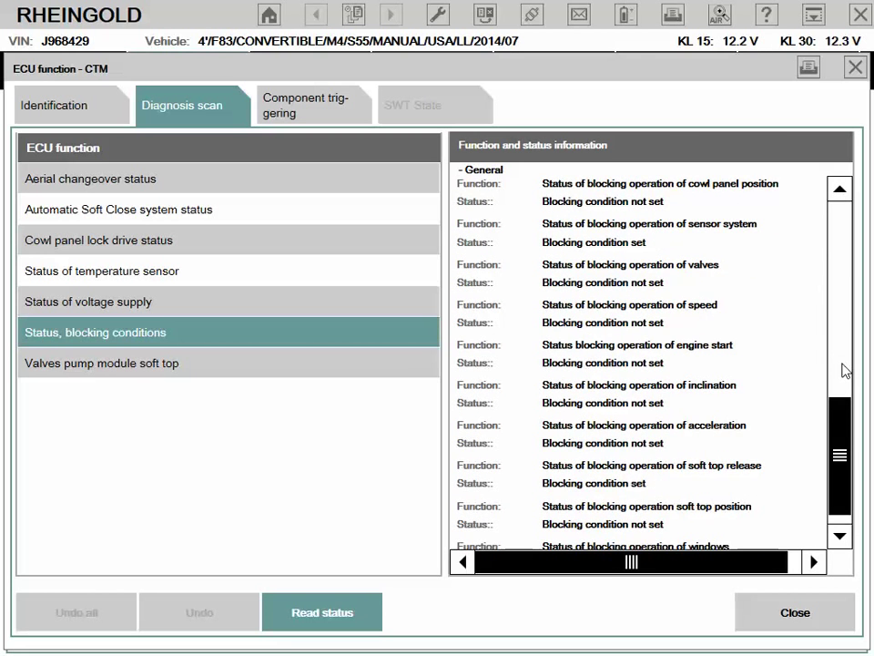
{"action": "scroll", "coordinate": [843, 370], "scroll_direction": "up", "scroll_amount": 1}
{"action": "scroll", "coordinate": [500, 425], "scroll_direction": "up", "scroll_amount": 3}
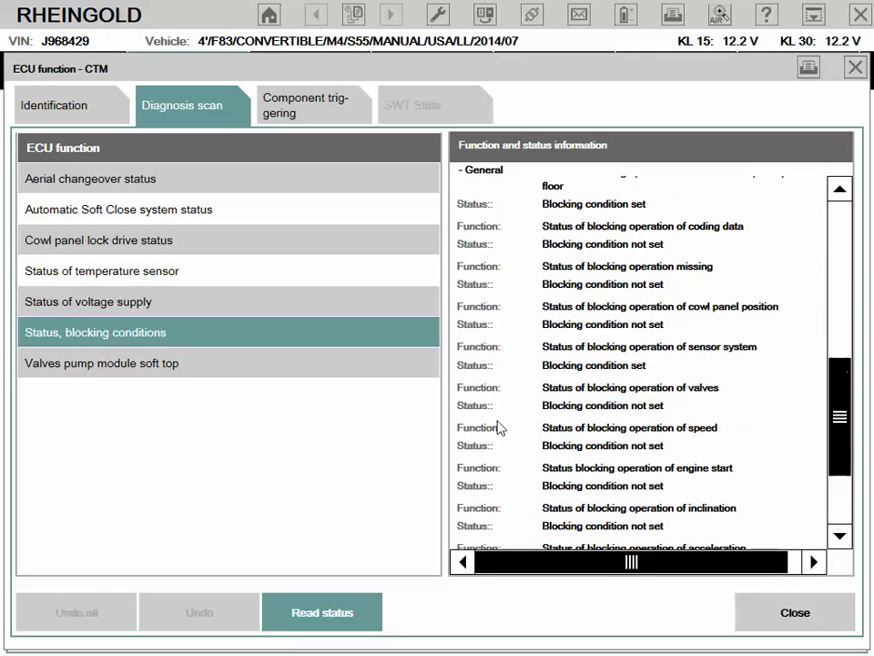
{"action": "left_click", "coordinate": [337, 619]}
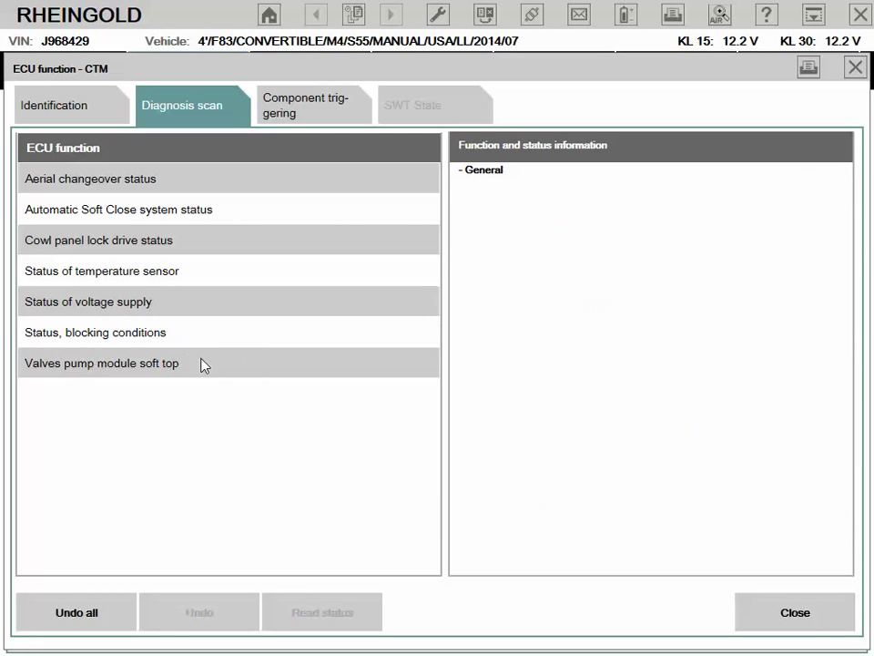
Read the status of the soft top pump module valves, stop the reading and return to the function groups.
{"action": "left_click", "coordinate": [218, 371]}
{"action": "left_click", "coordinate": [328, 619]}
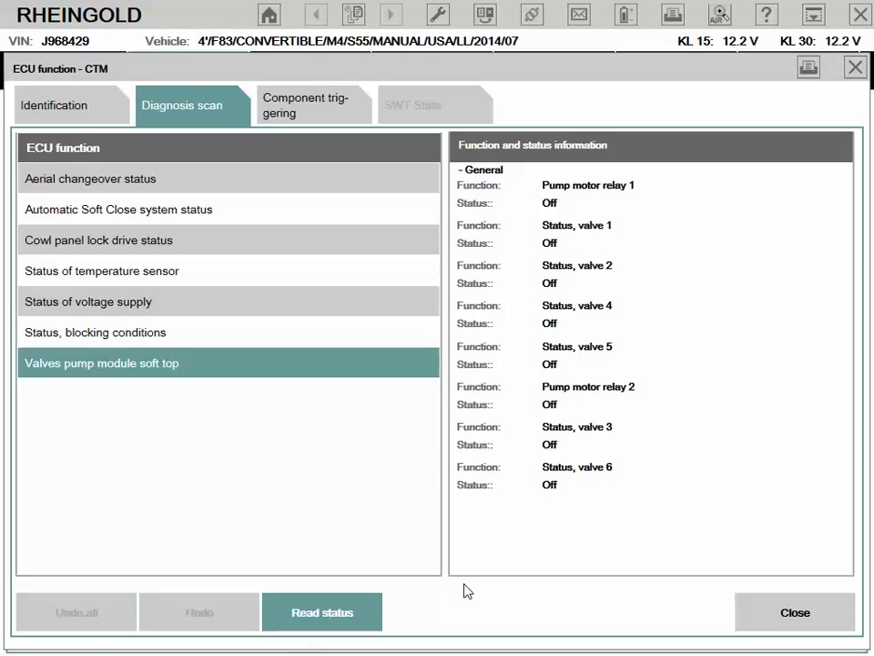
{"action": "left_click", "coordinate": [337, 616]}
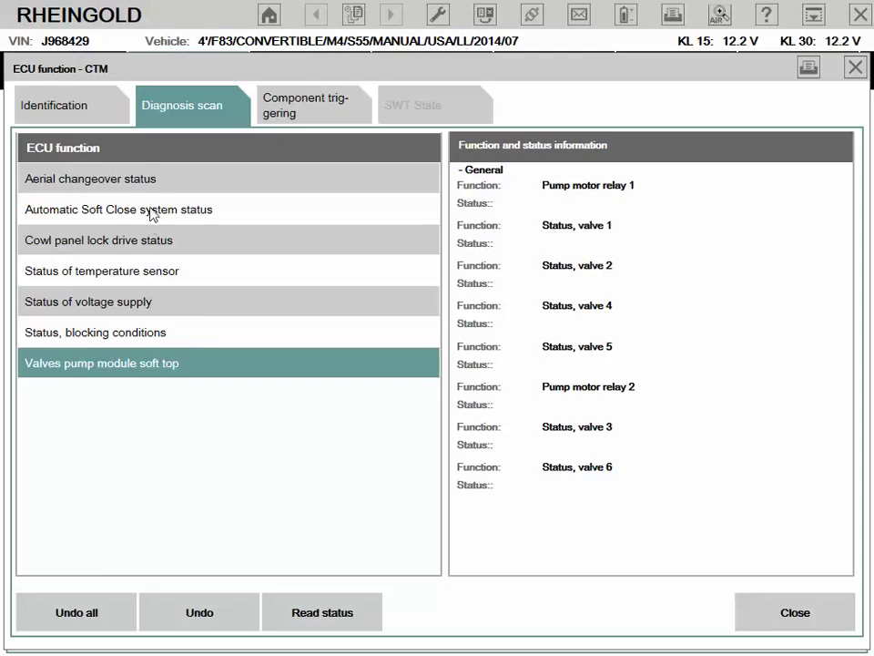
{"action": "left_click", "coordinate": [89, 617]}
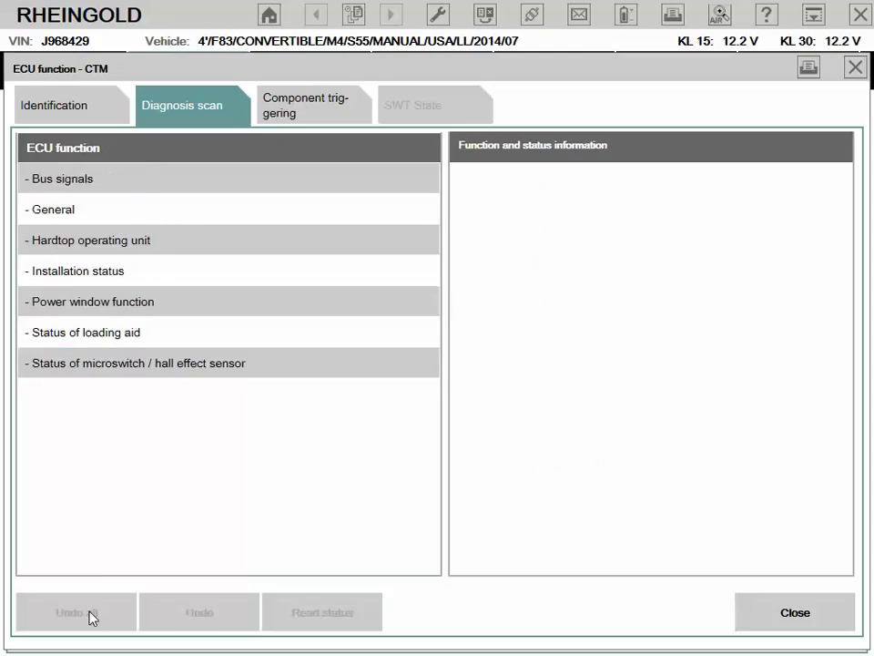
Read the operating status of the hardtop operating unit from its function group, and deselect that function.
{"action": "left_click", "coordinate": [80, 240]}
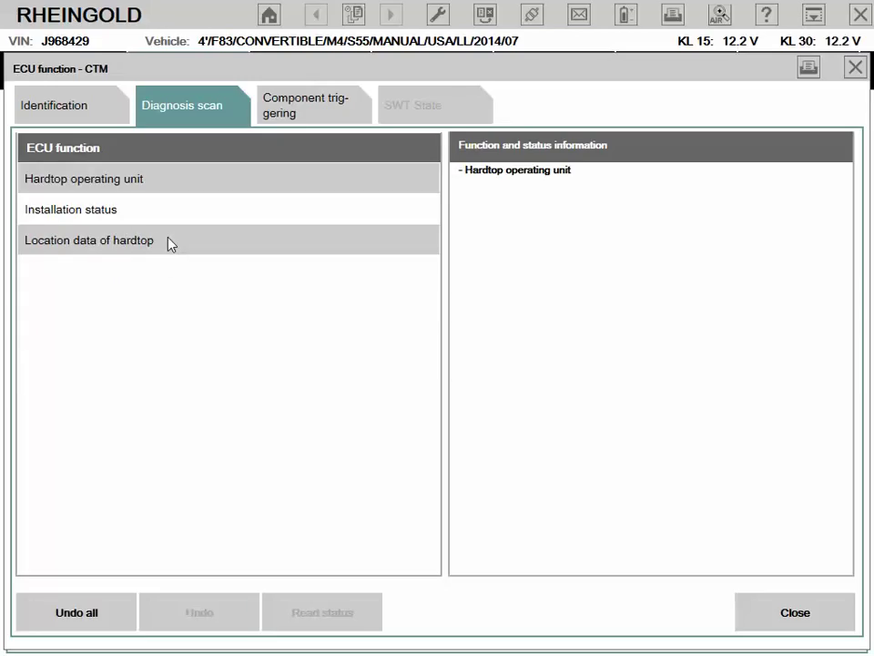
{"action": "left_click", "coordinate": [156, 182]}
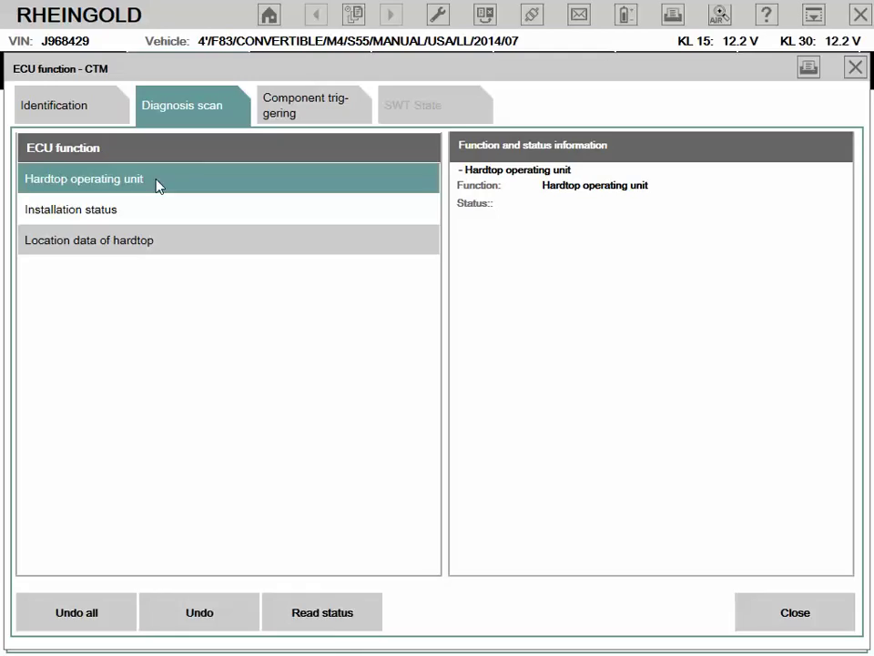
{"action": "left_click", "coordinate": [351, 614]}
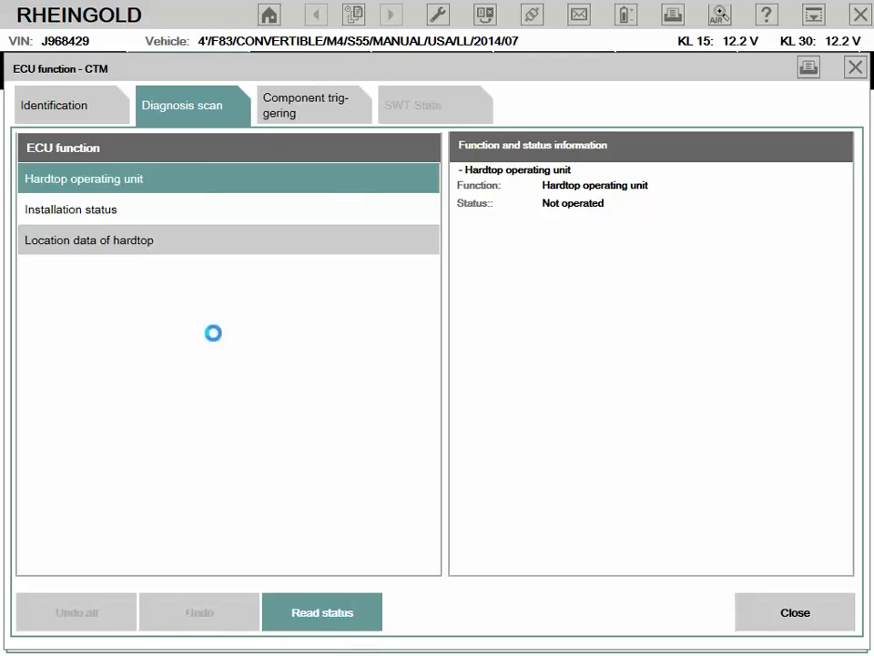
{"action": "left_click", "coordinate": [146, 185]}
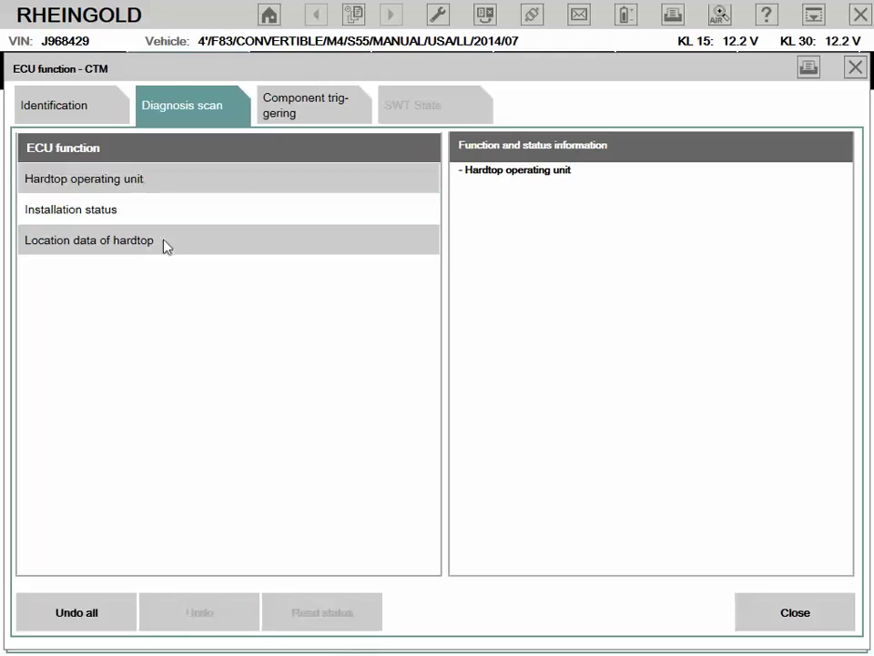
Read the hardtop operating unit's installation status and the location data of the hardtop, and stop the reading.
{"action": "left_click", "coordinate": [131, 212]}
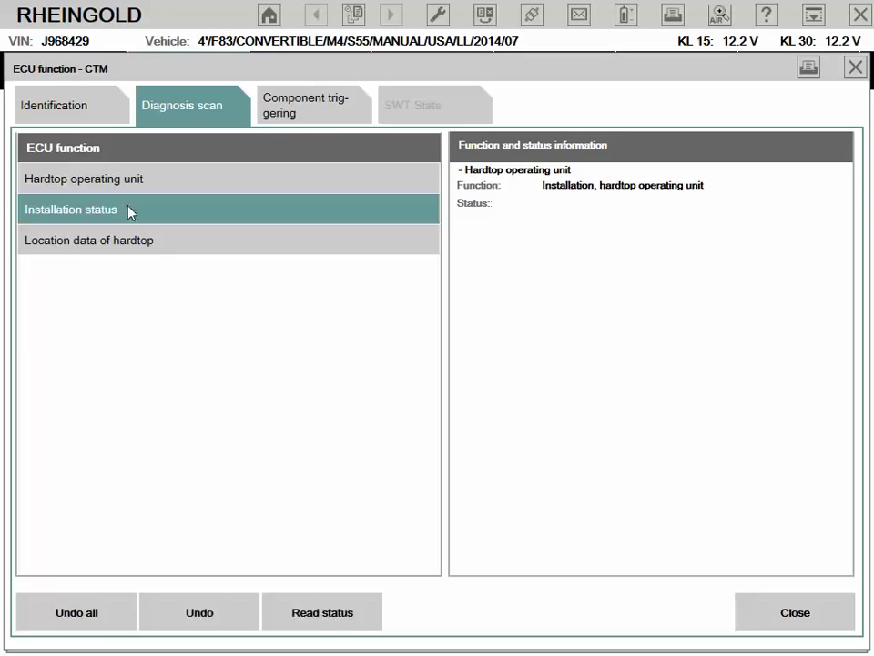
{"action": "left_click", "coordinate": [340, 626]}
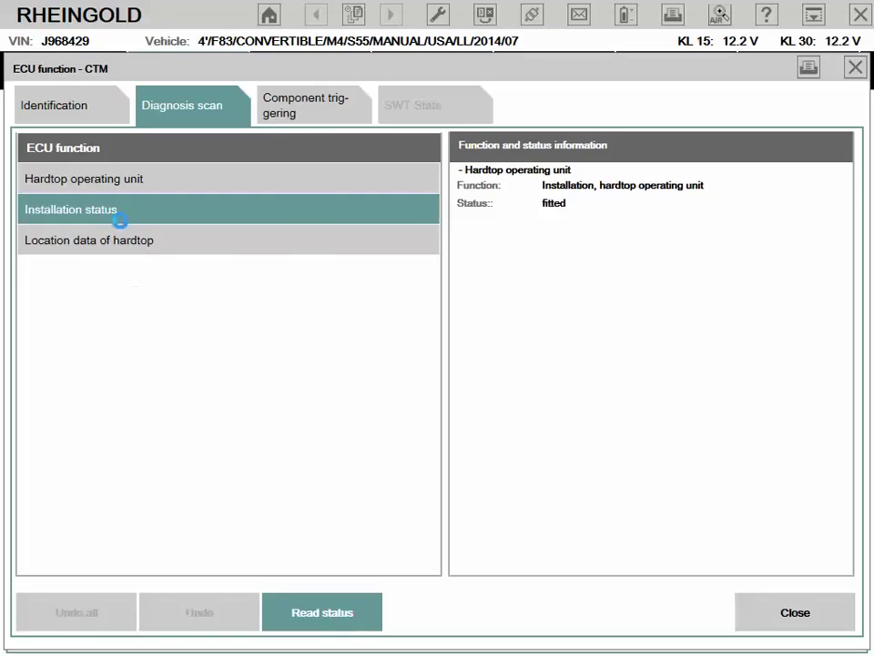
{"action": "left_click", "coordinate": [150, 238]}
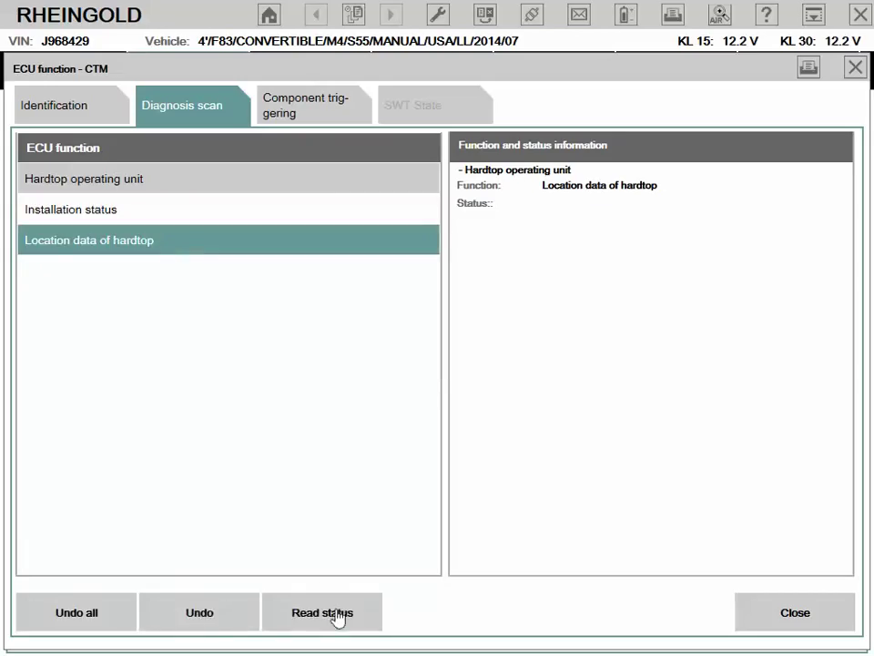
{"action": "left_click", "coordinate": [336, 611]}
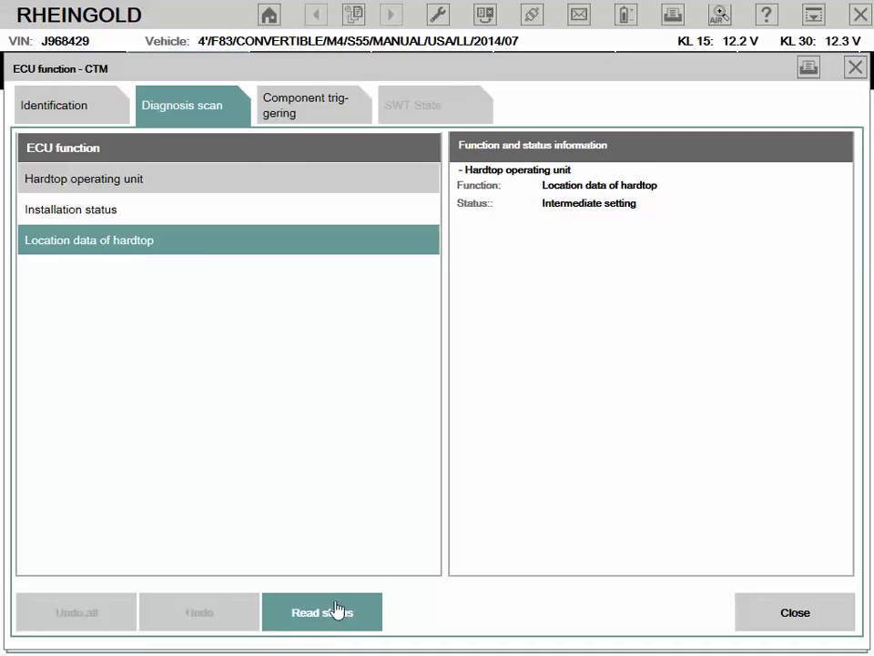
{"action": "left_click", "coordinate": [335, 609]}
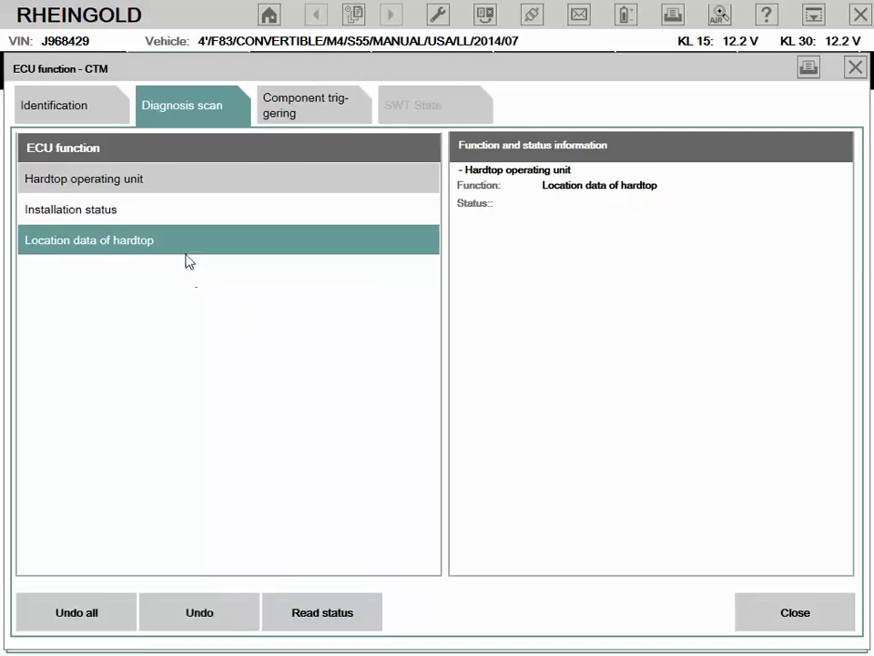
Close the CTM functions after viewing its identification, and call up the ECU functions of the ACSM control unit.
{"action": "left_click", "coordinate": [78, 106]}
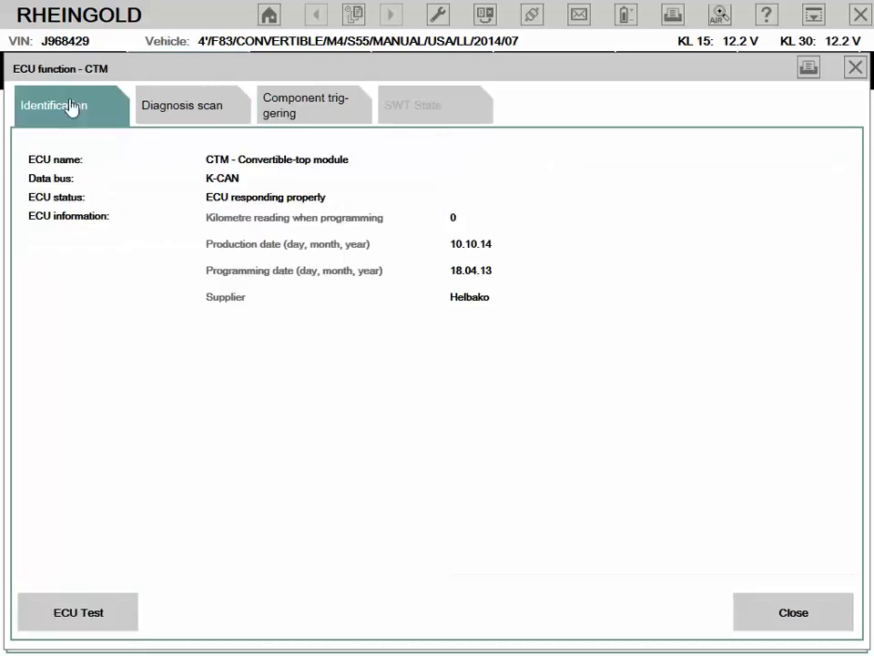
{"action": "left_click", "coordinate": [787, 619]}
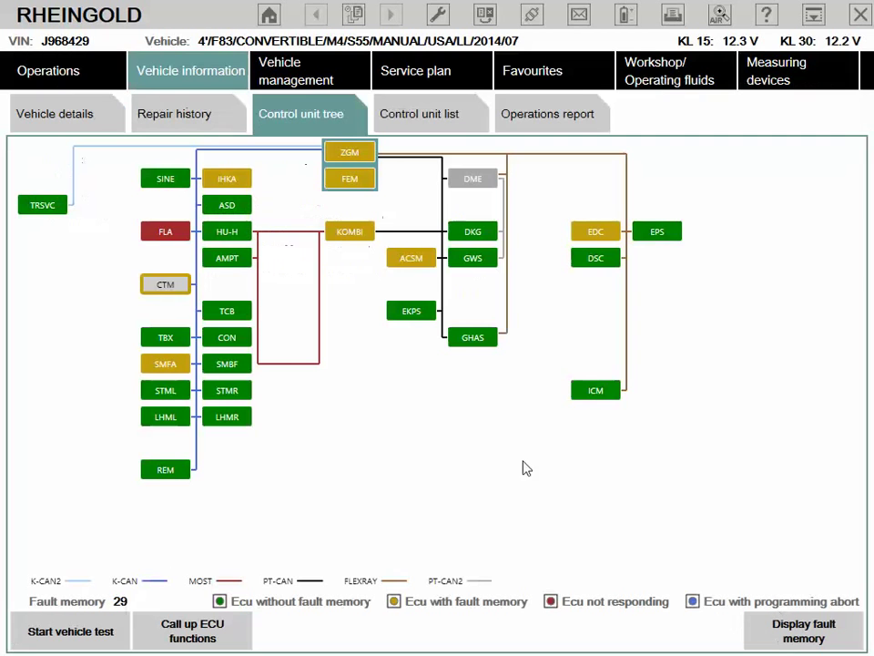
{"action": "left_click", "coordinate": [412, 258]}
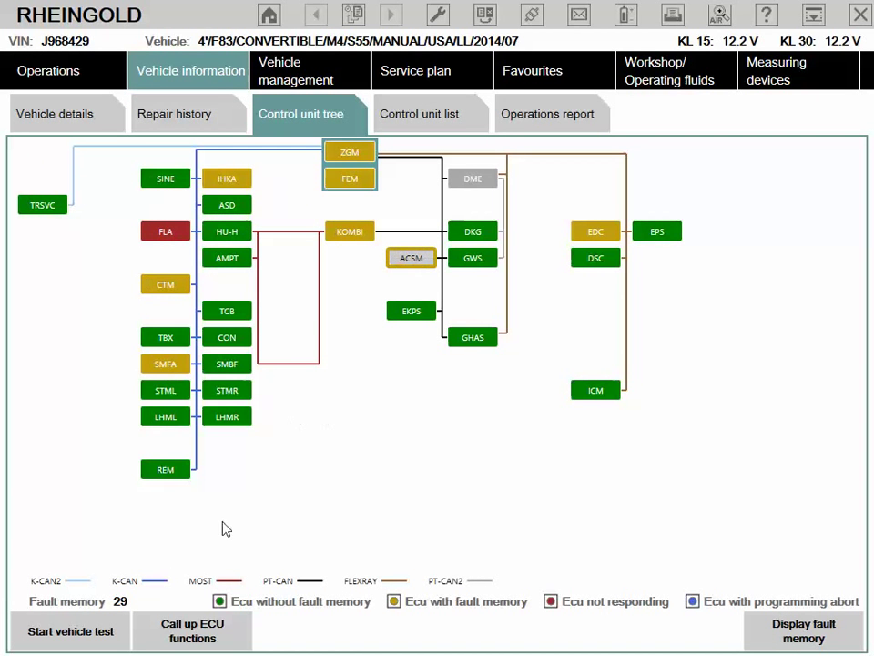
{"action": "left_click", "coordinate": [202, 625]}
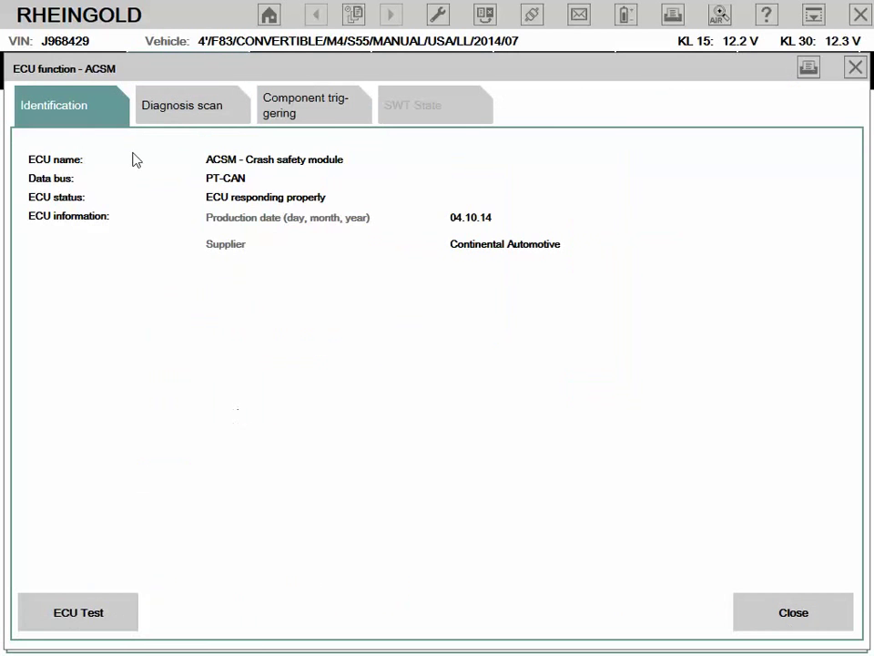
Read the Driver's side status from the Vehicle configuration group of the ACSM diagnosis scan.
{"action": "left_click", "coordinate": [182, 107]}
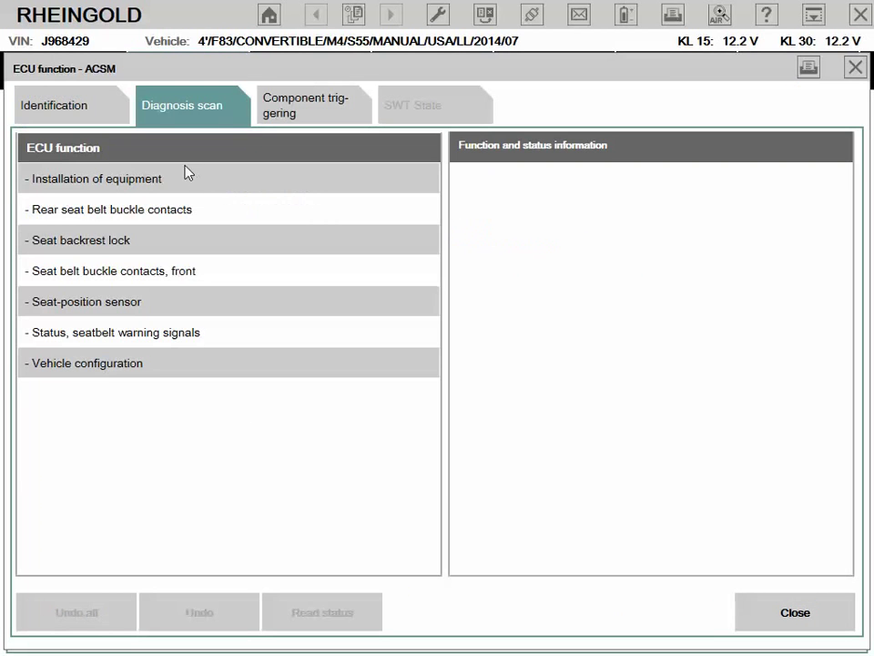
{"action": "left_click", "coordinate": [143, 360]}
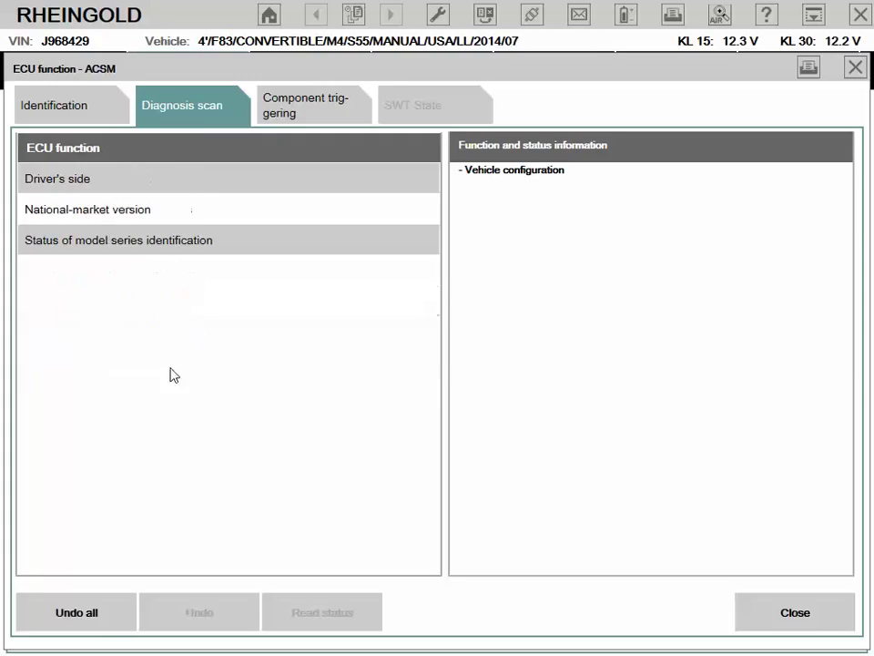
{"action": "left_click", "coordinate": [134, 184]}
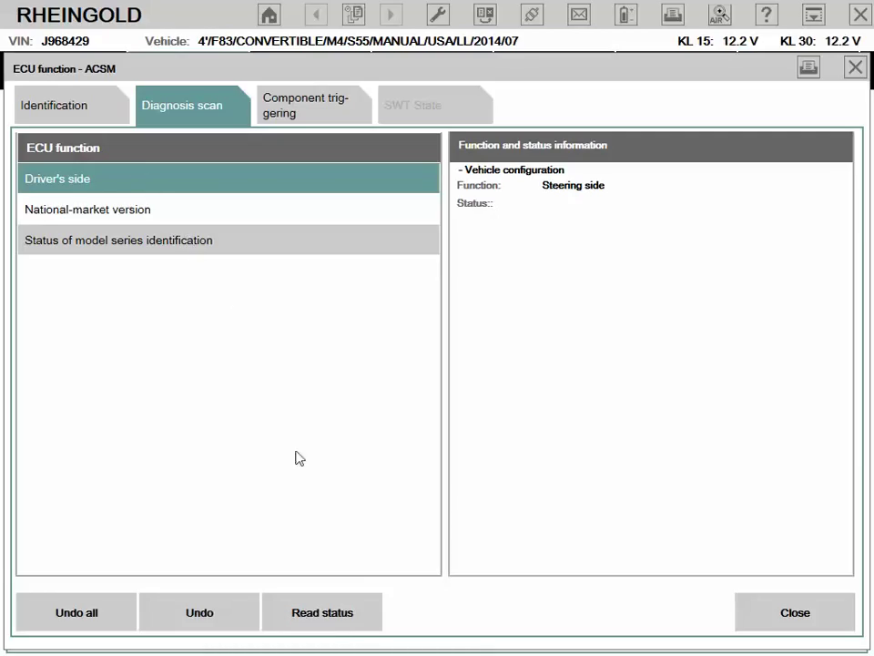
{"action": "left_click", "coordinate": [356, 627]}
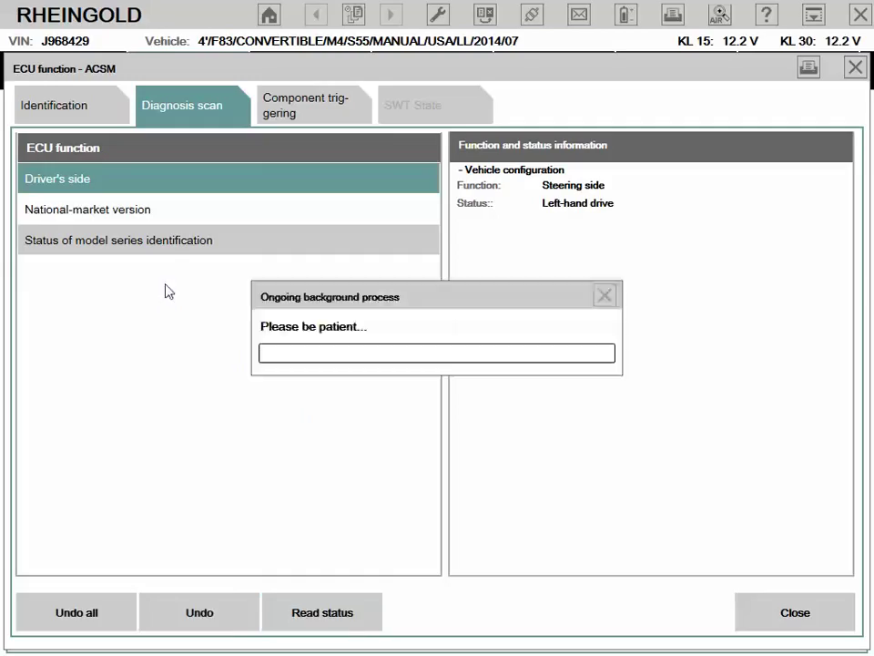
Replace the Driver's side function with National-market version in the Vehicle configuration group and read its status.
{"action": "left_click", "coordinate": [164, 212]}
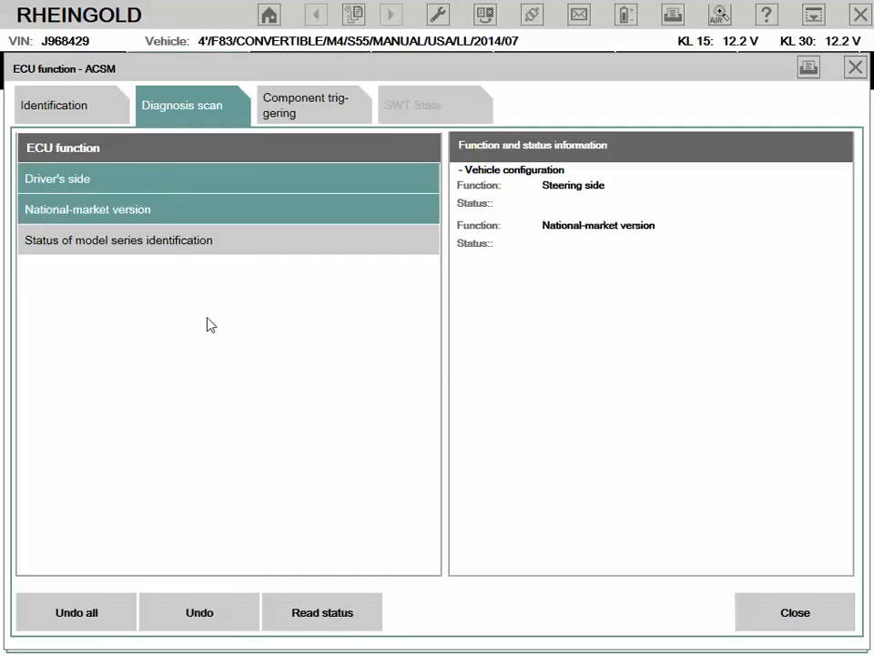
{"action": "left_click", "coordinate": [167, 181]}
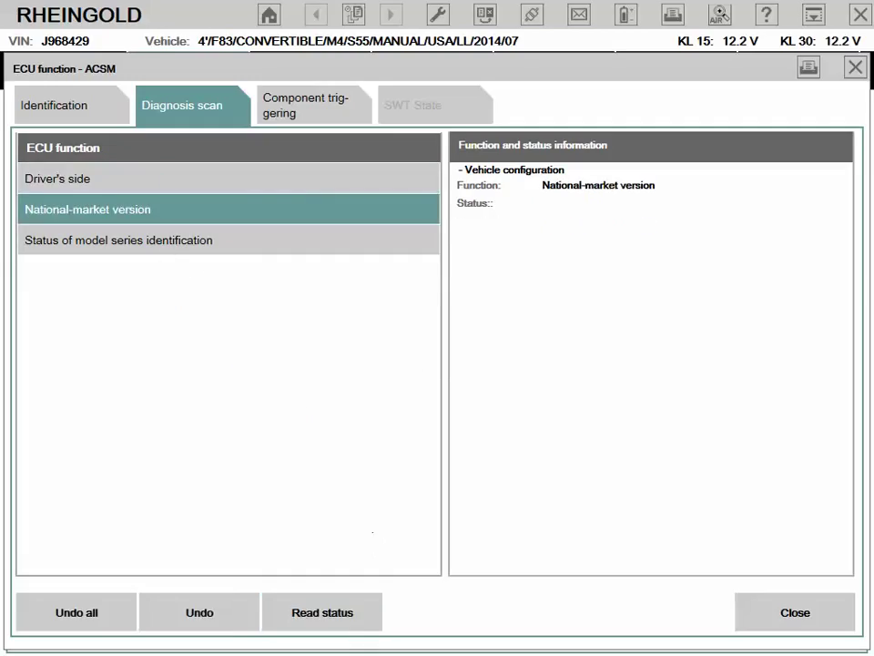
{"action": "left_click", "coordinate": [346, 624]}
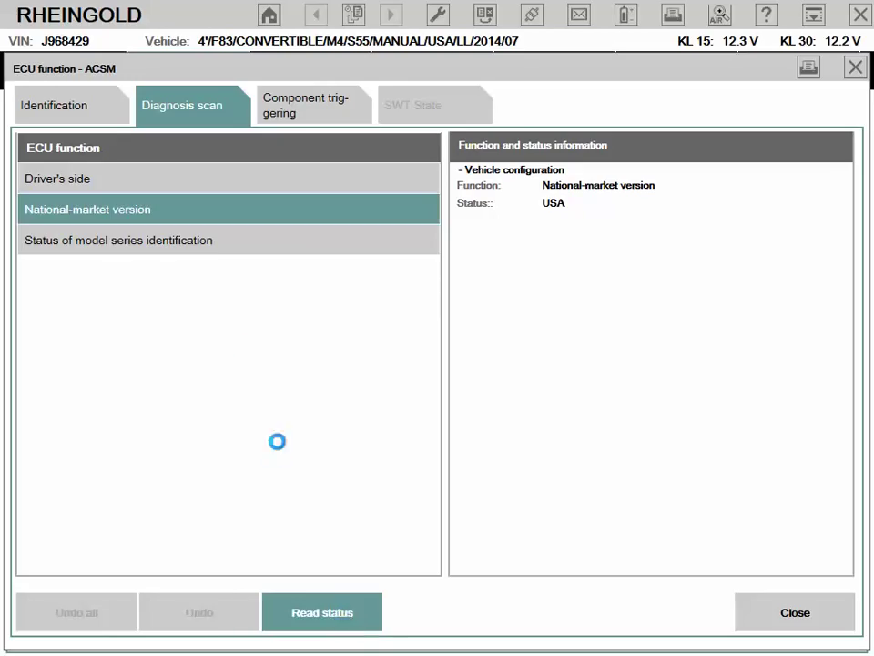
Add the Status of model series identification function, read it together with National-market version, and return to the ACSM function groups.
{"action": "left_click", "coordinate": [217, 251]}
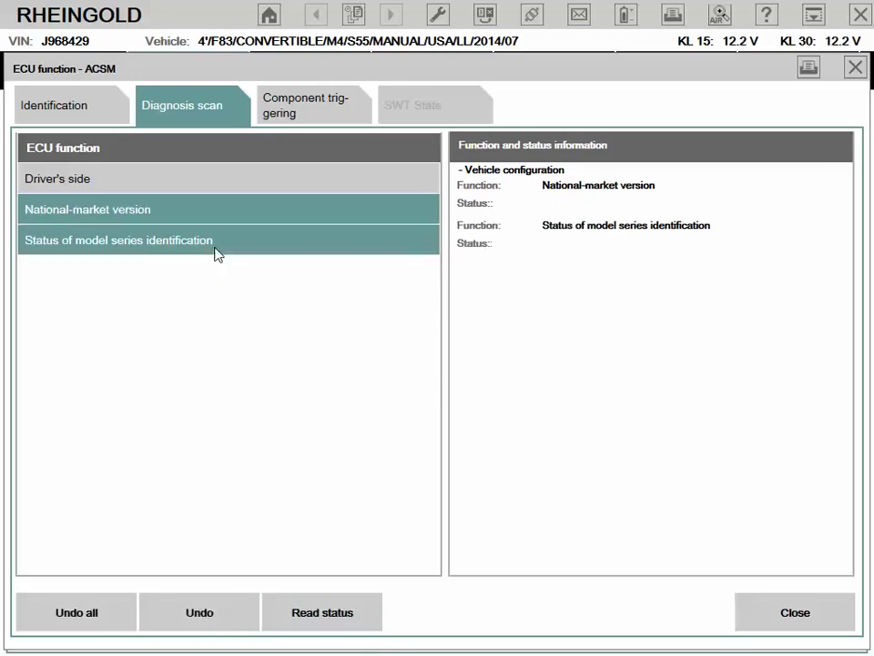
{"action": "left_click", "coordinate": [336, 611]}
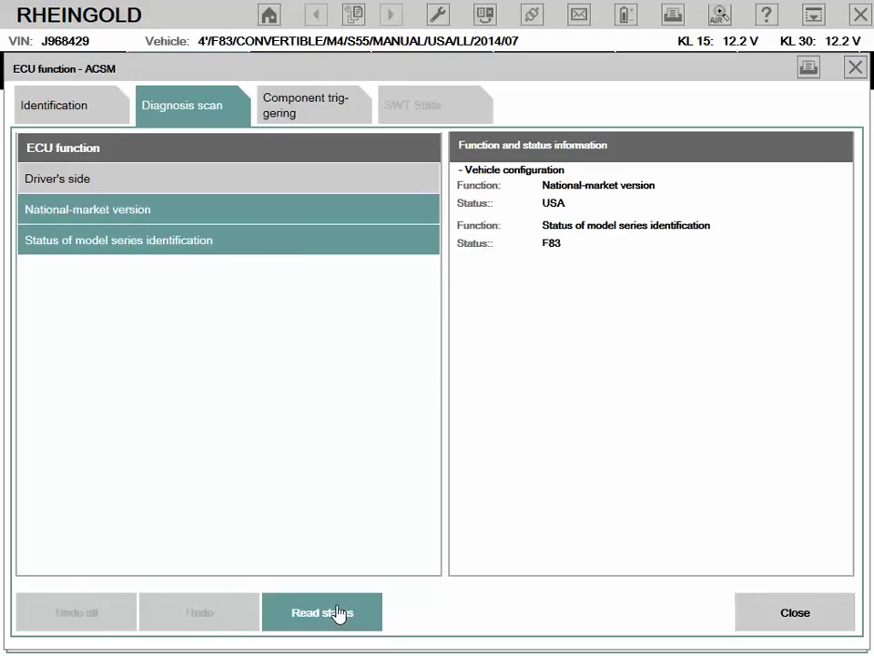
{"action": "left_click", "coordinate": [222, 242]}
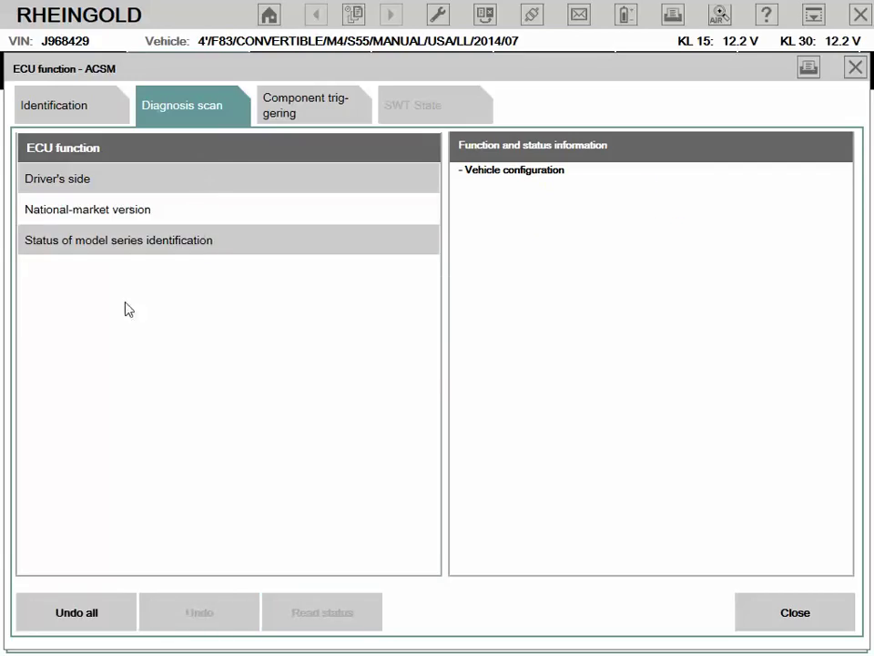
{"action": "left_click", "coordinate": [118, 611]}
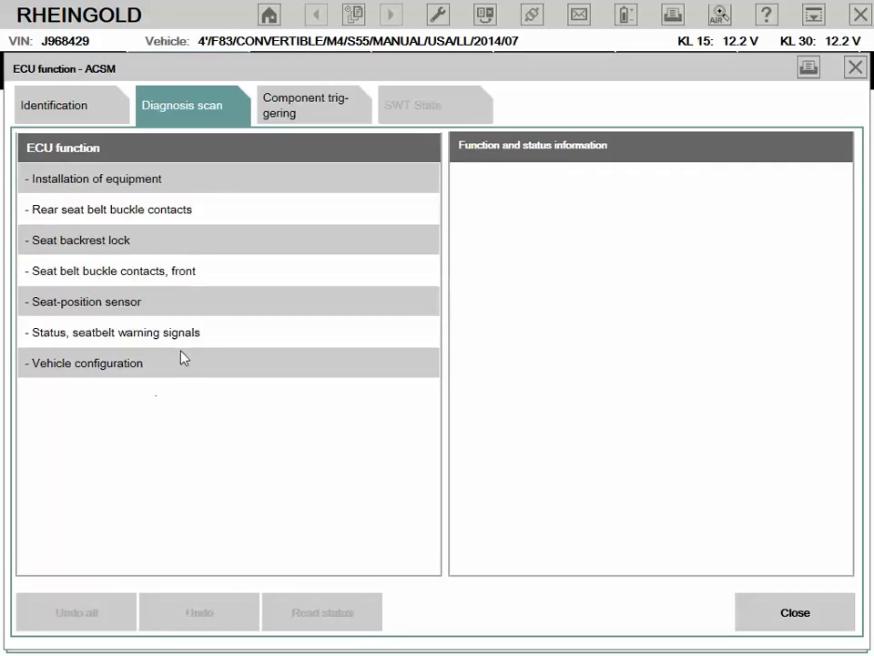
Read the current value, installation and status functions of the rear seat belt buckle contacts, review all entries, and stop the reading.
{"action": "left_click", "coordinate": [155, 215]}
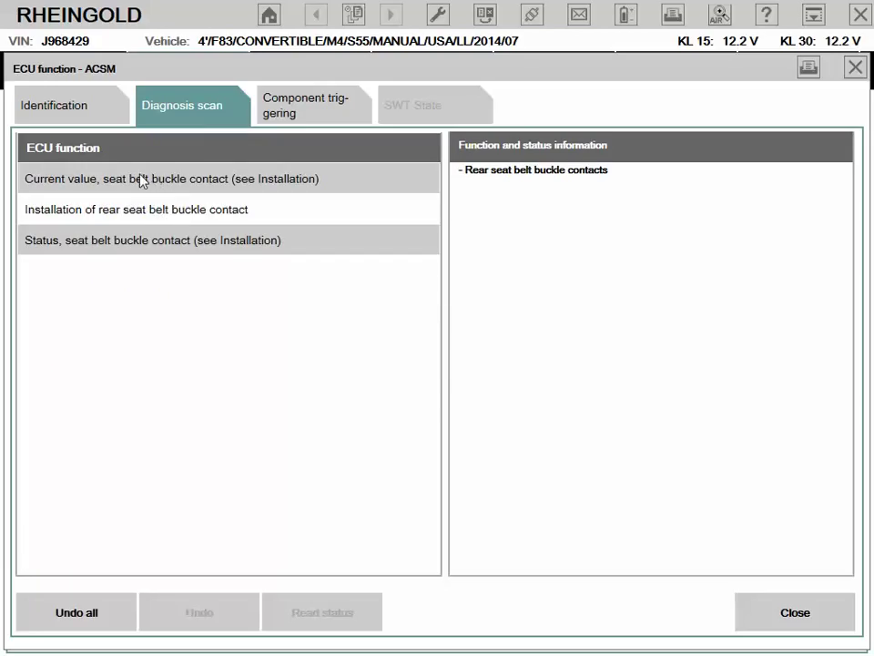
{"action": "left_click", "coordinate": [141, 180]}
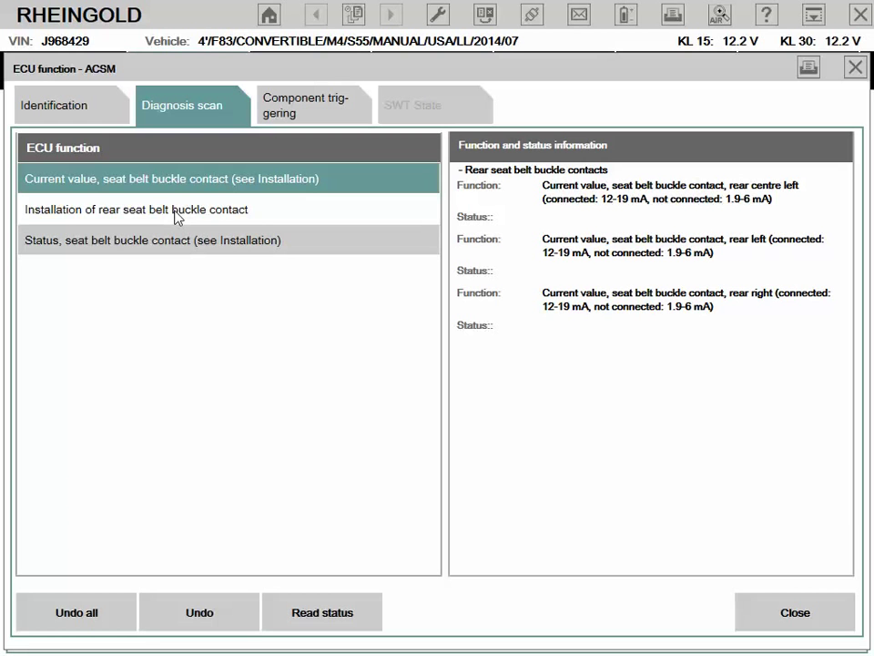
{"action": "left_click", "coordinate": [176, 216]}
{"action": "left_click", "coordinate": [195, 241]}
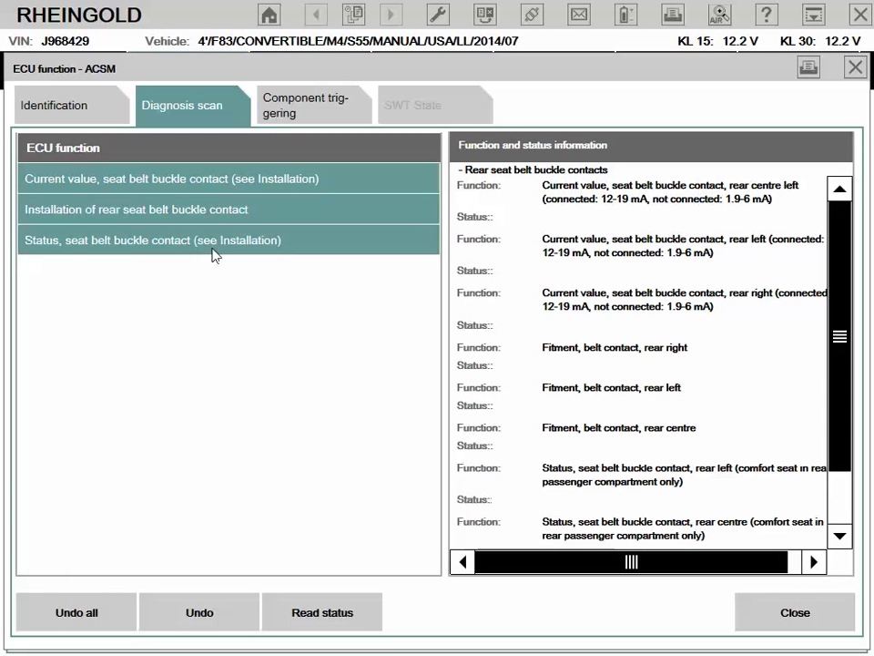
{"action": "left_click", "coordinate": [375, 606]}
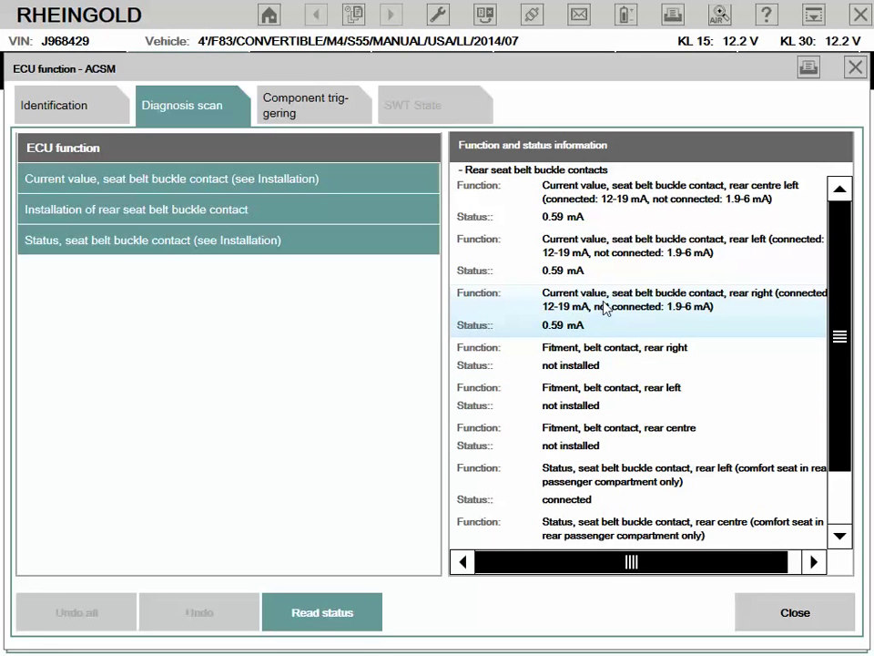
{"action": "scroll", "coordinate": [605, 310], "scroll_direction": "down", "scroll_amount": 2}
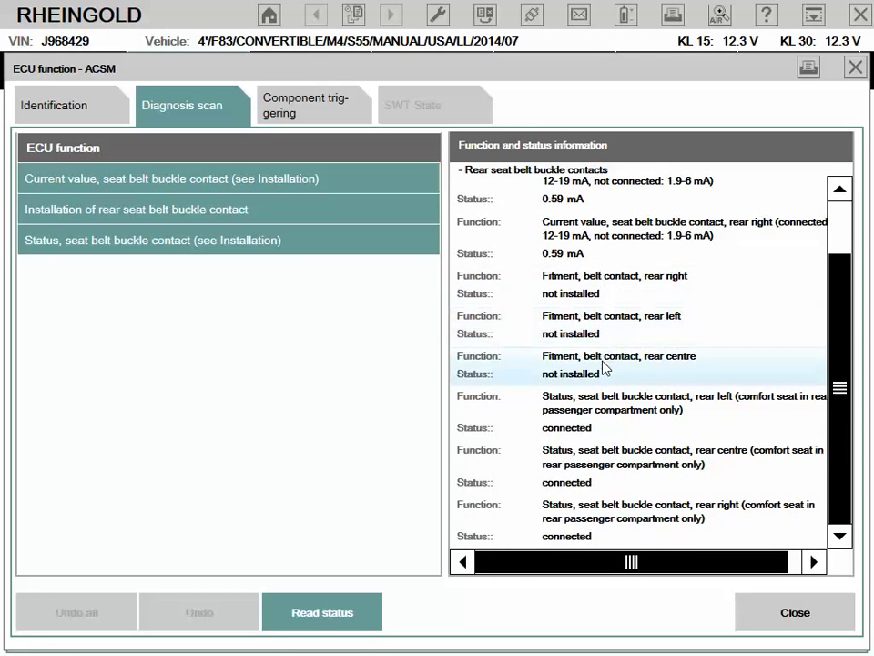
{"action": "scroll", "coordinate": [550, 328], "scroll_direction": "up", "scroll_amount": 2}
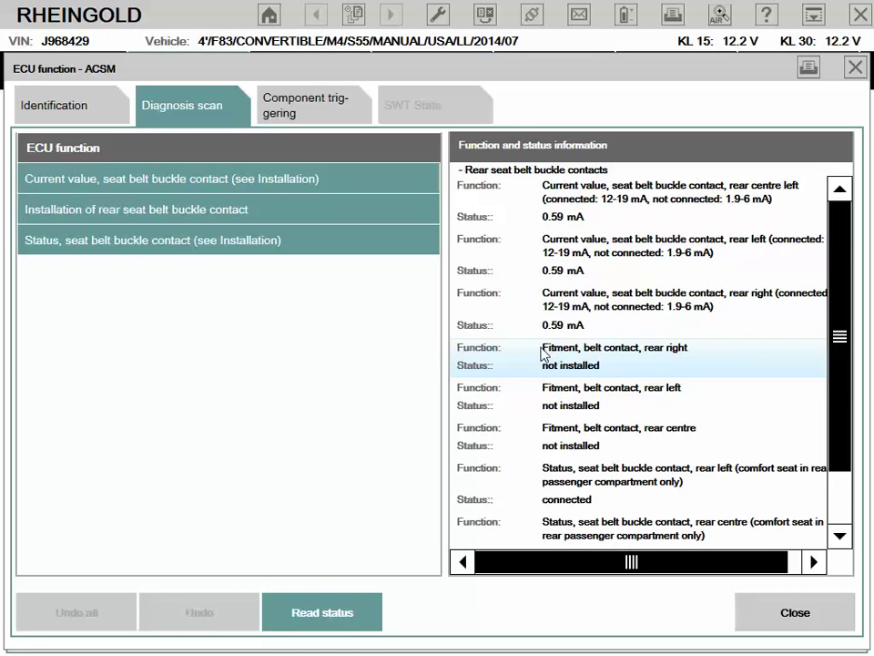
{"action": "left_click", "coordinate": [326, 612]}
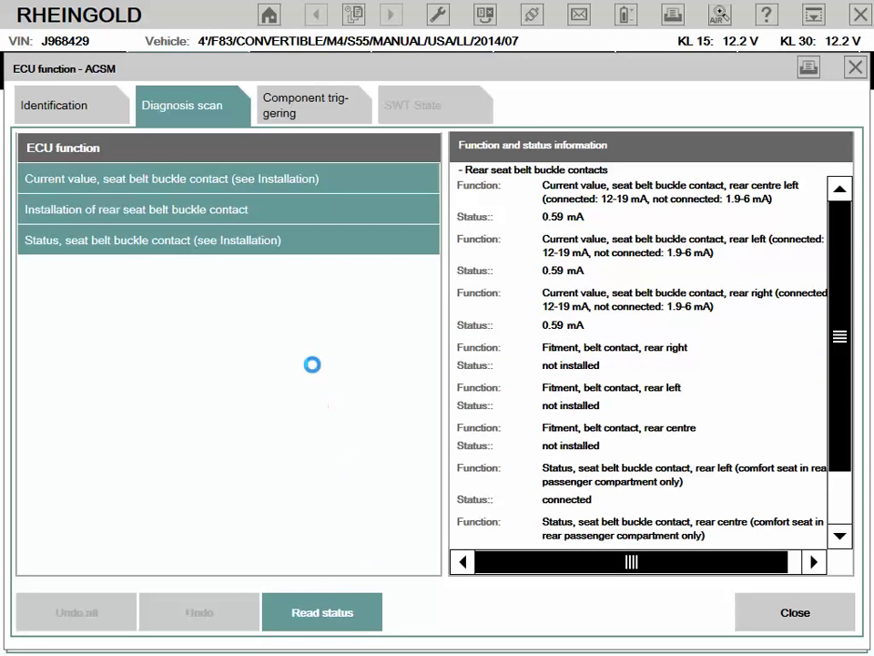
Deselect the three rear seat belt buckle contact functions and return to the ACSM function groups.
{"action": "left_click", "coordinate": [260, 240]}
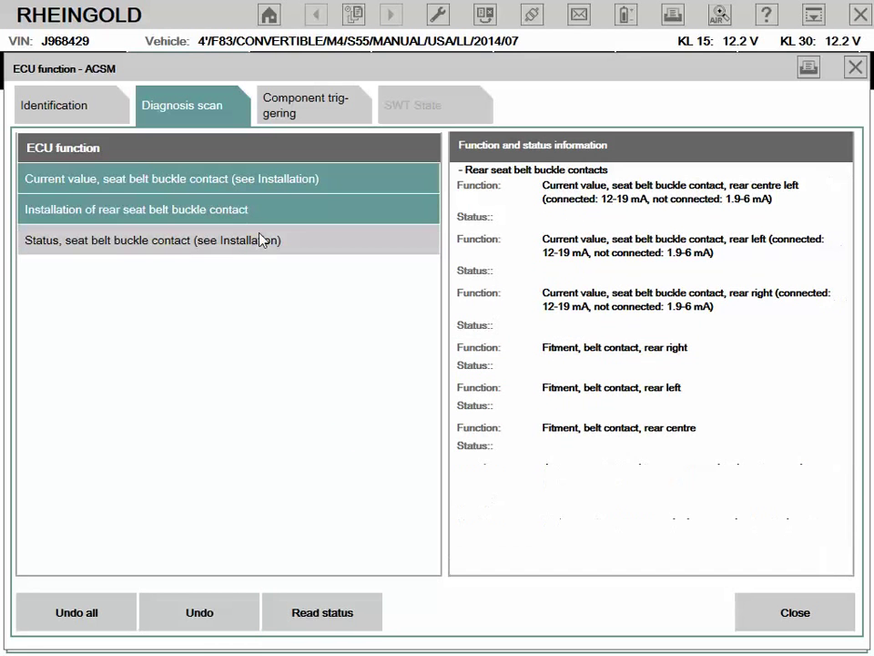
{"action": "left_click", "coordinate": [244, 212]}
{"action": "left_click", "coordinate": [241, 177]}
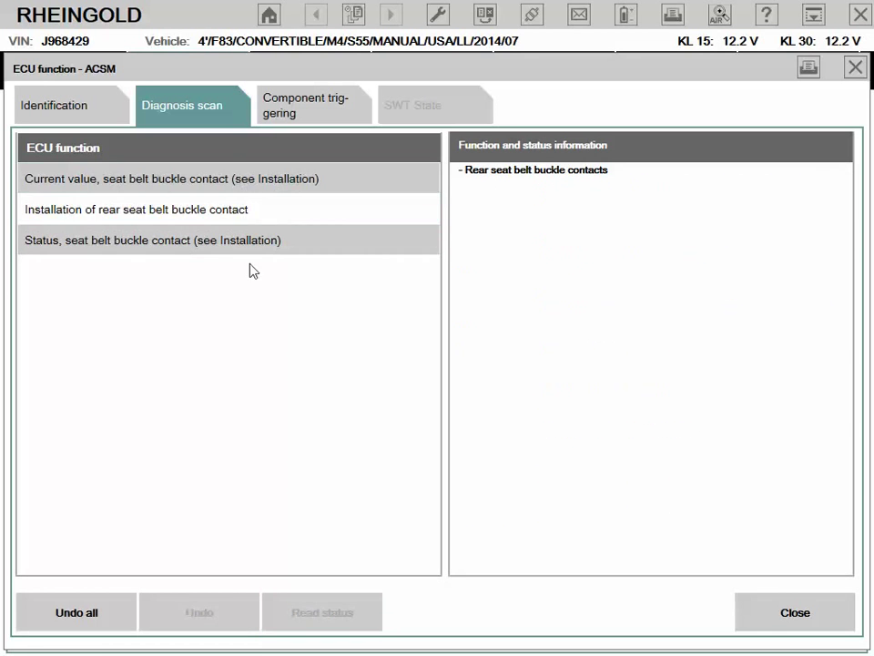
{"action": "left_click", "coordinate": [91, 615]}
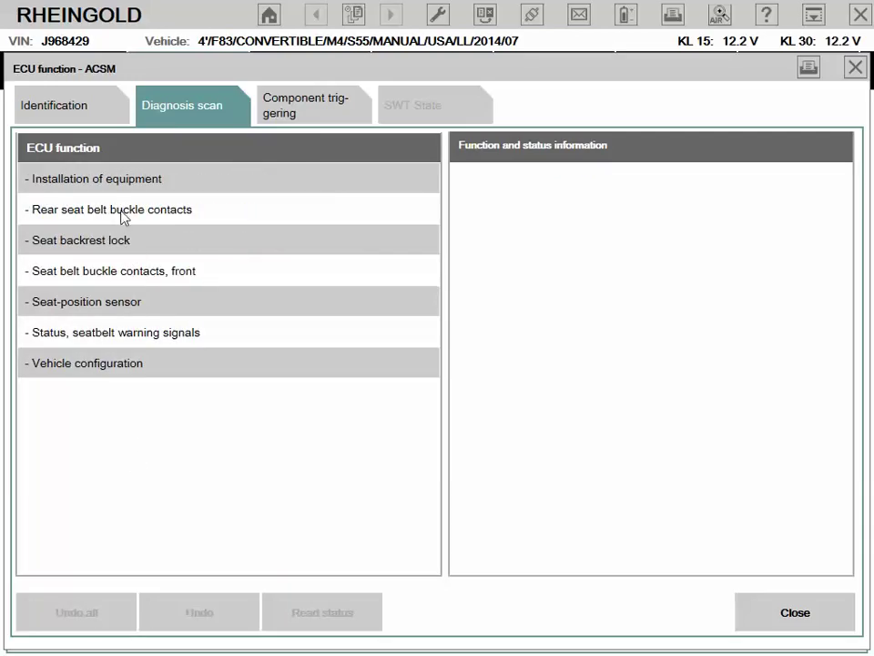
Read the Installation of ignition circuits status from the Installation of equipment group, and stop the reading.
{"action": "left_click", "coordinate": [118, 178]}
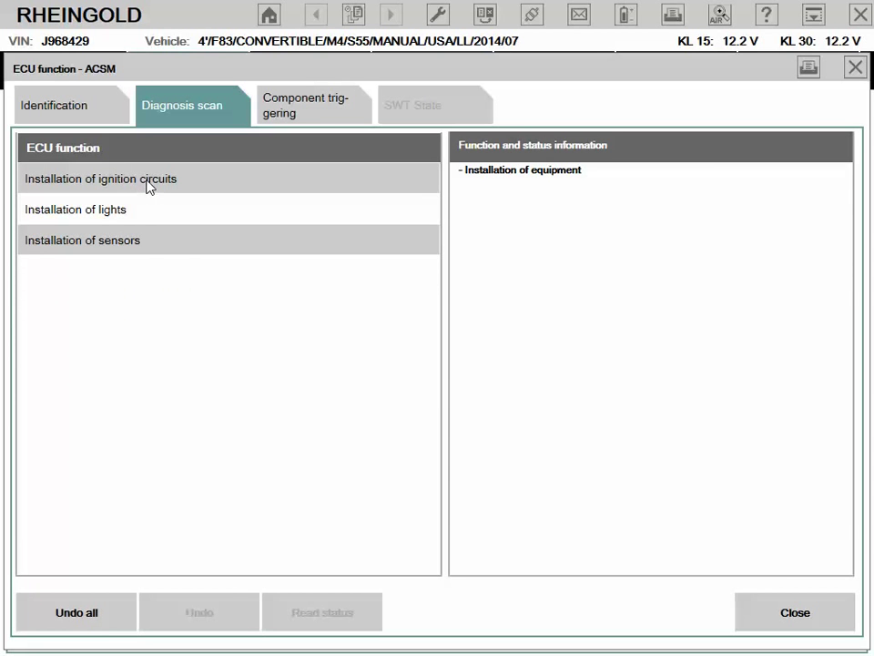
{"action": "left_click", "coordinate": [153, 186]}
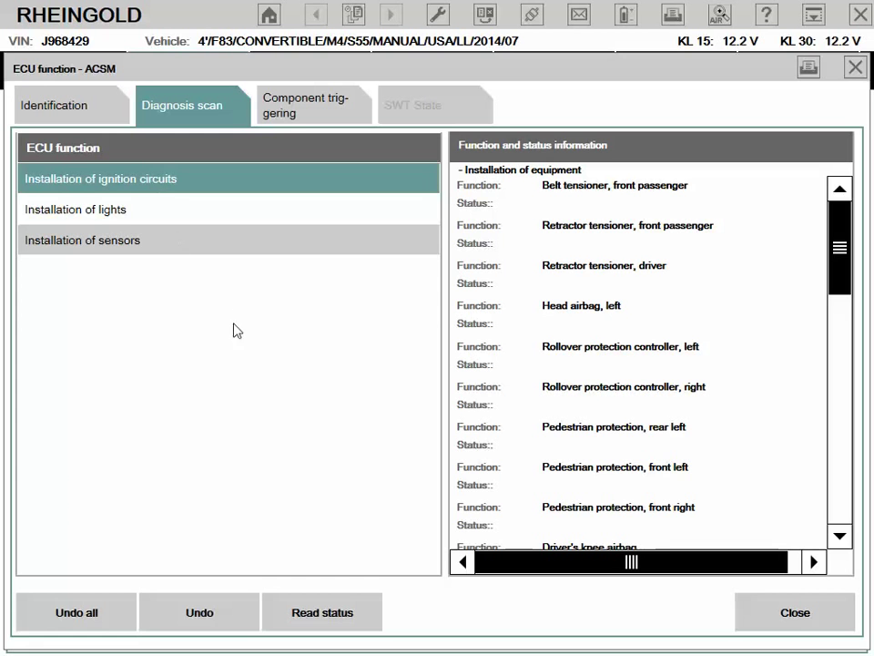
{"action": "left_click", "coordinate": [349, 614]}
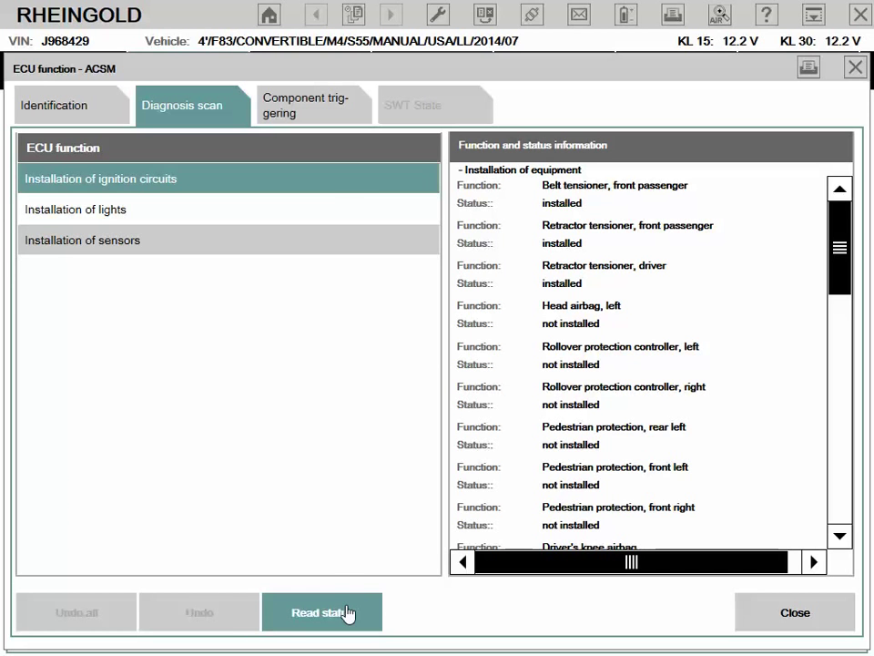
{"action": "left_click", "coordinate": [347, 610]}
Read the Installation of lights status and the Installation of sensors status one after the other, and return to the ACSM function groups.
{"action": "left_click", "coordinate": [157, 215]}
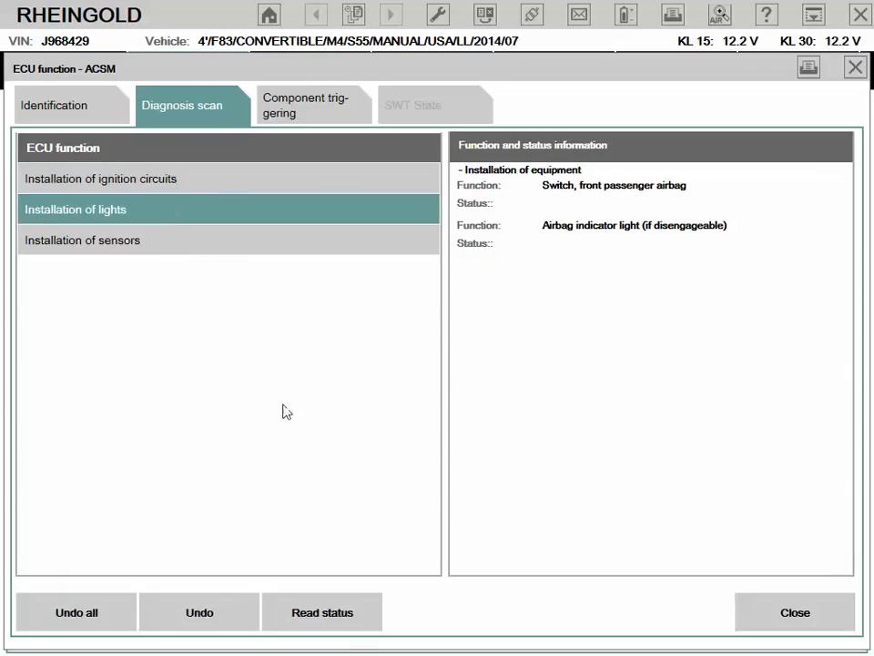
{"action": "left_click", "coordinate": [339, 621]}
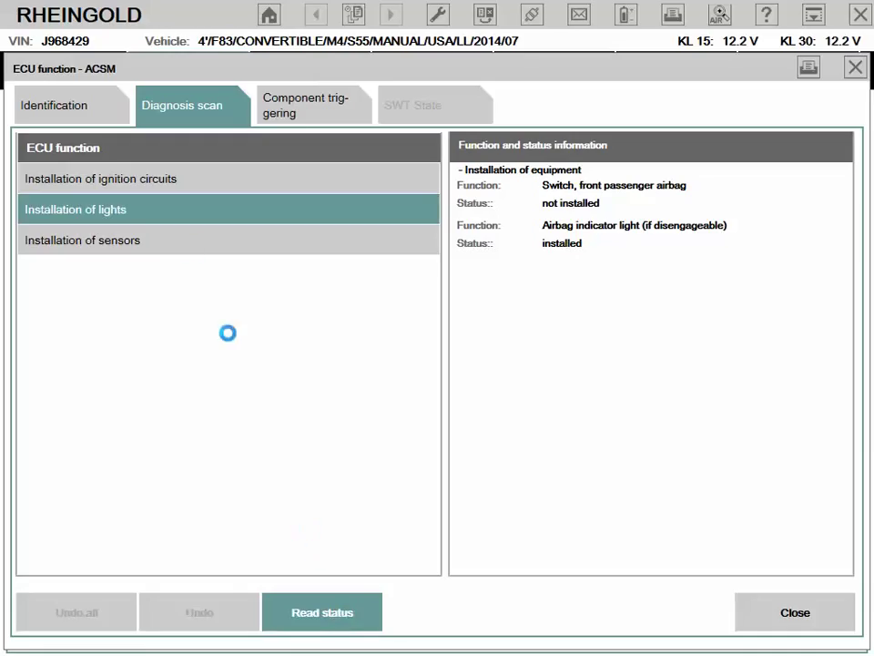
{"action": "left_click", "coordinate": [203, 243]}
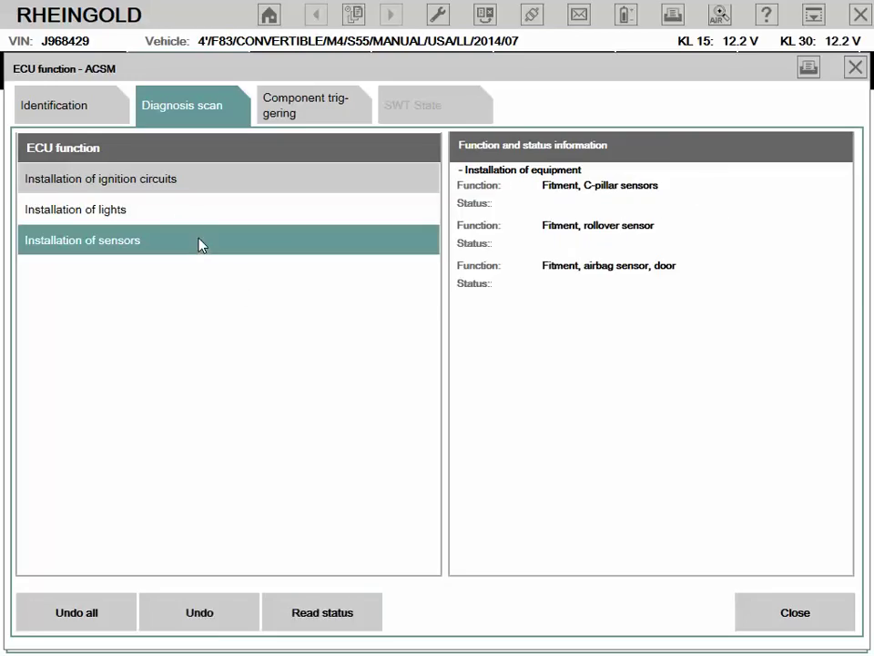
{"action": "left_click", "coordinate": [336, 618]}
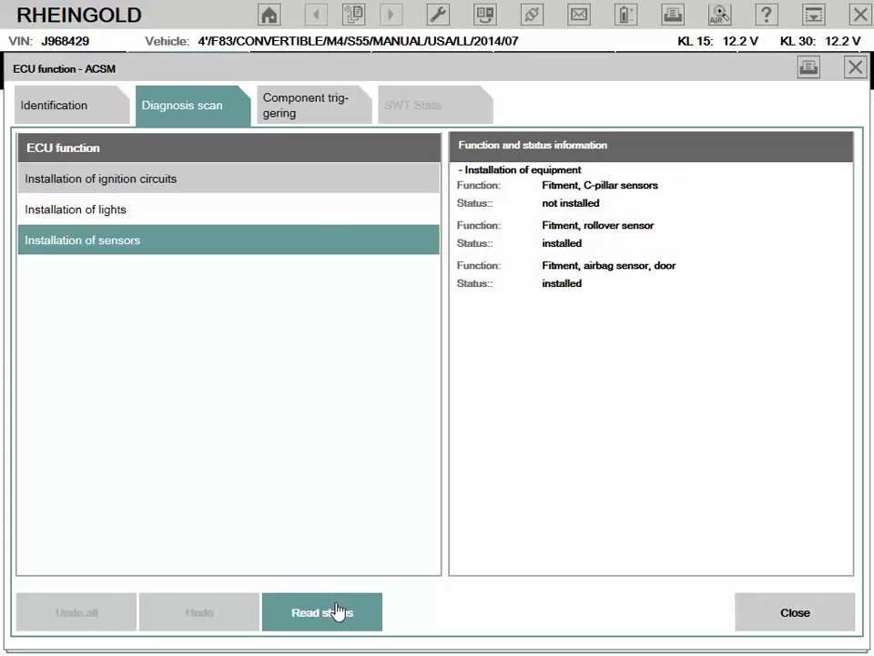
{"action": "left_click", "coordinate": [337, 610]}
{"action": "left_click", "coordinate": [198, 251]}
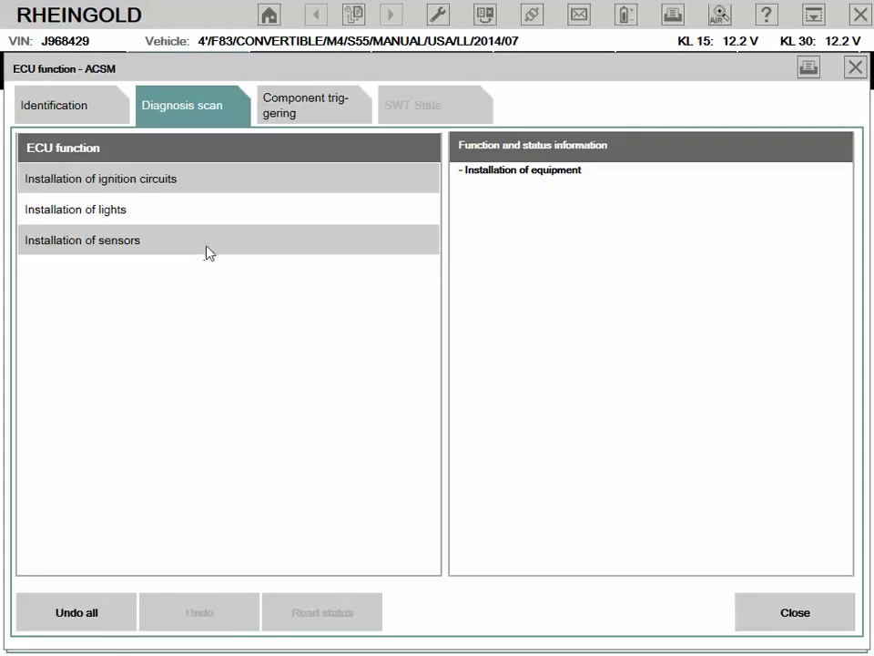
{"action": "left_click", "coordinate": [107, 620]}
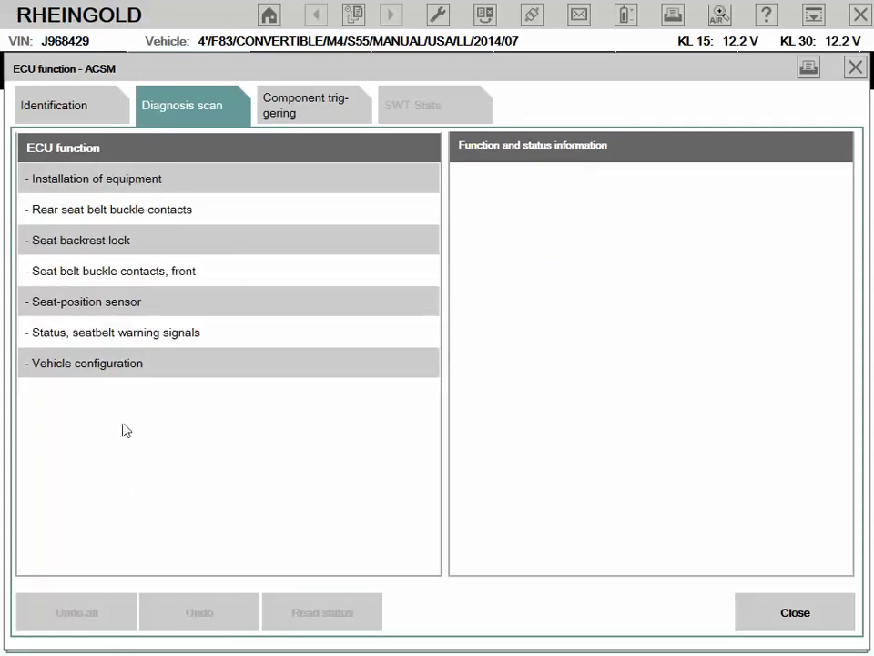
Read the driver visual seat belt warning status from the seatbelt warning signals group, and clear the selection back to the function groups.
{"action": "left_click", "coordinate": [145, 335]}
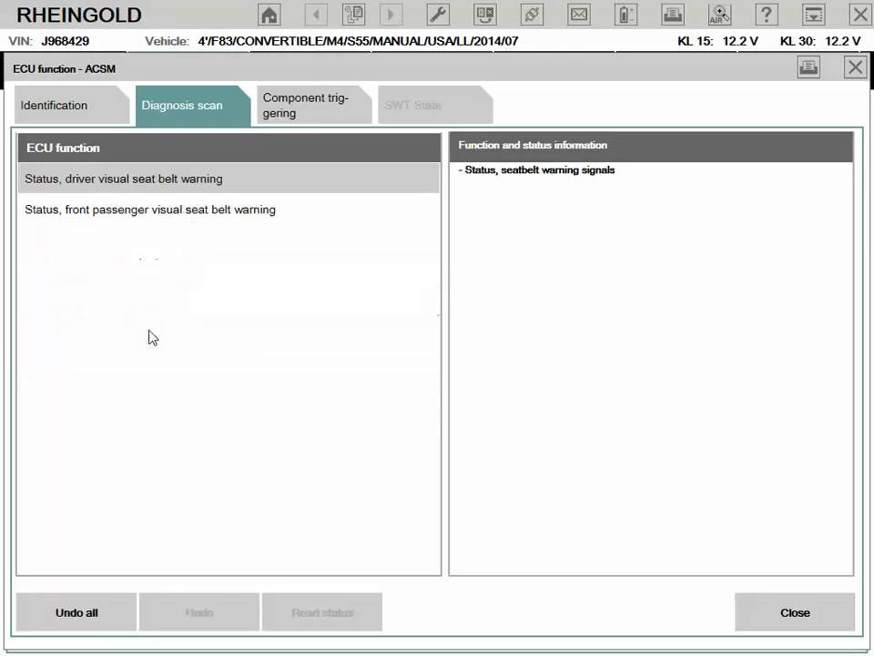
{"action": "left_click", "coordinate": [157, 181]}
{"action": "left_click", "coordinate": [351, 611]}
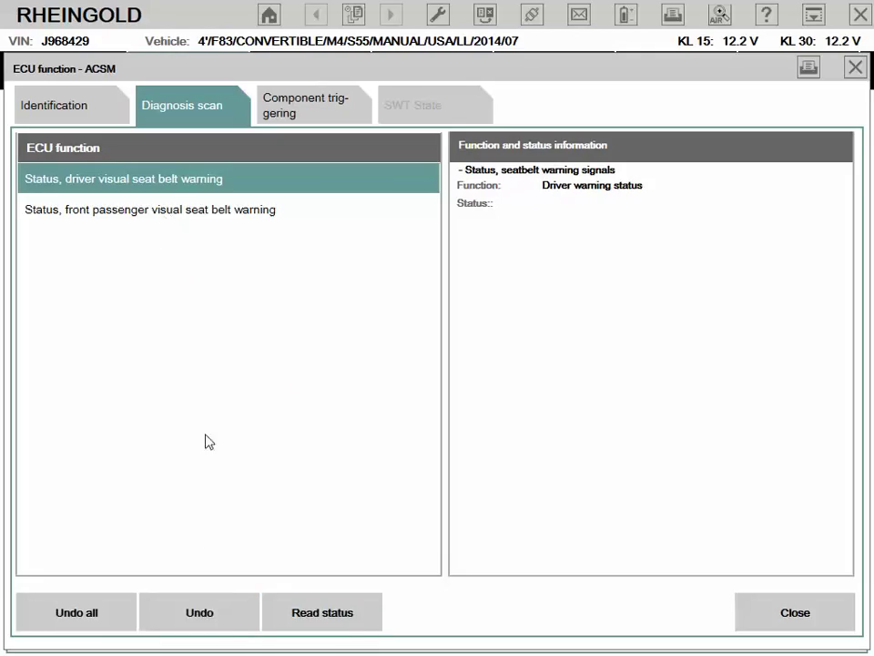
{"action": "left_click", "coordinate": [195, 618]}
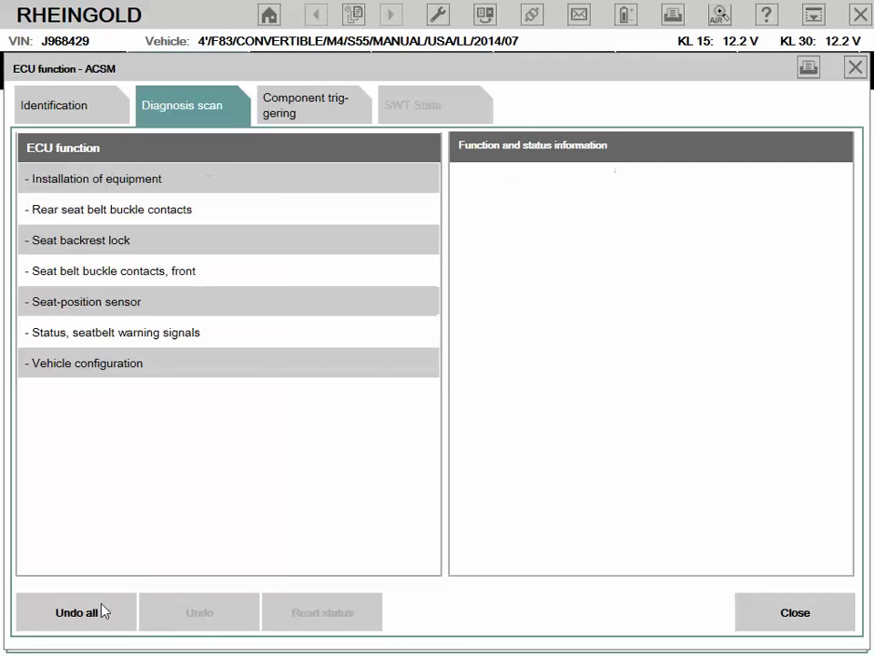
{"action": "left_click", "coordinate": [101, 609]}
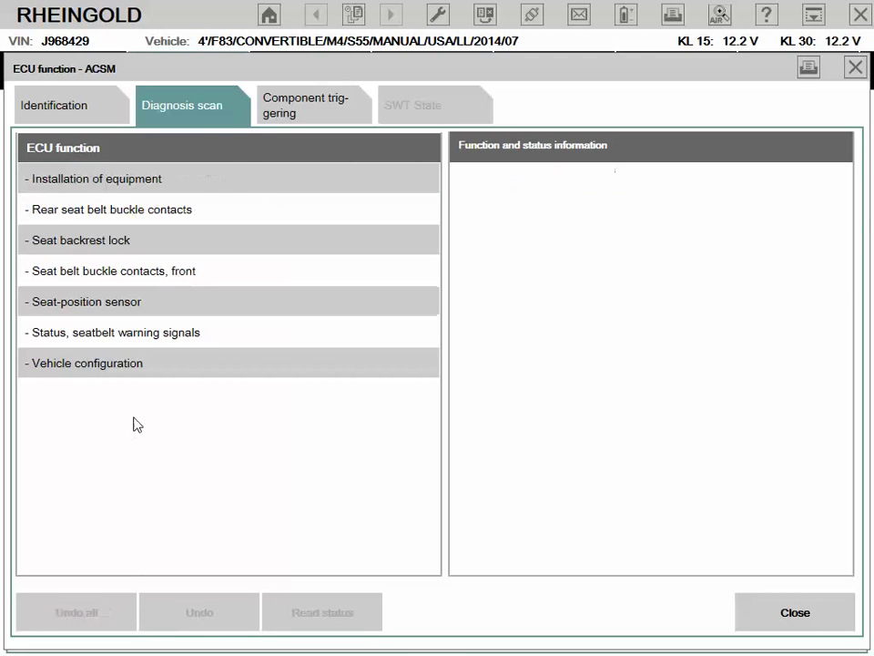
Read the front passenger function of the Seat-position sensor group, stop the reading, and read it once more.
{"action": "left_click", "coordinate": [166, 310]}
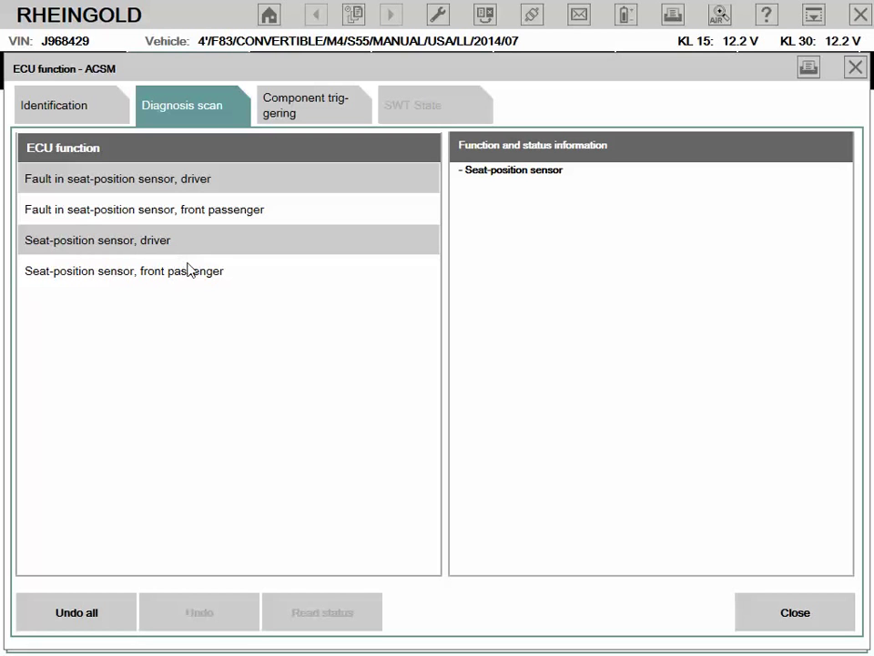
{"action": "left_click", "coordinate": [189, 268]}
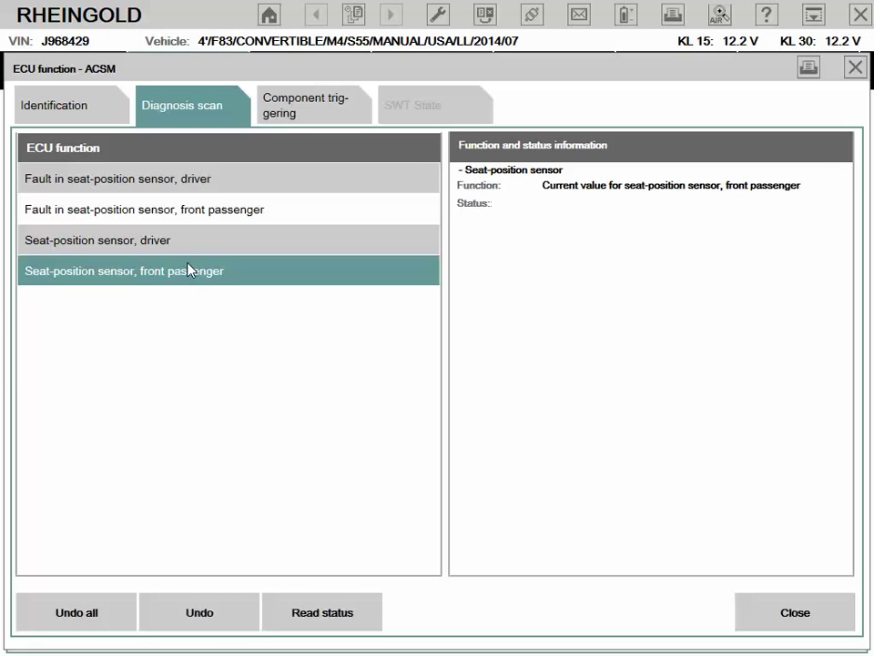
{"action": "left_click", "coordinate": [336, 606]}
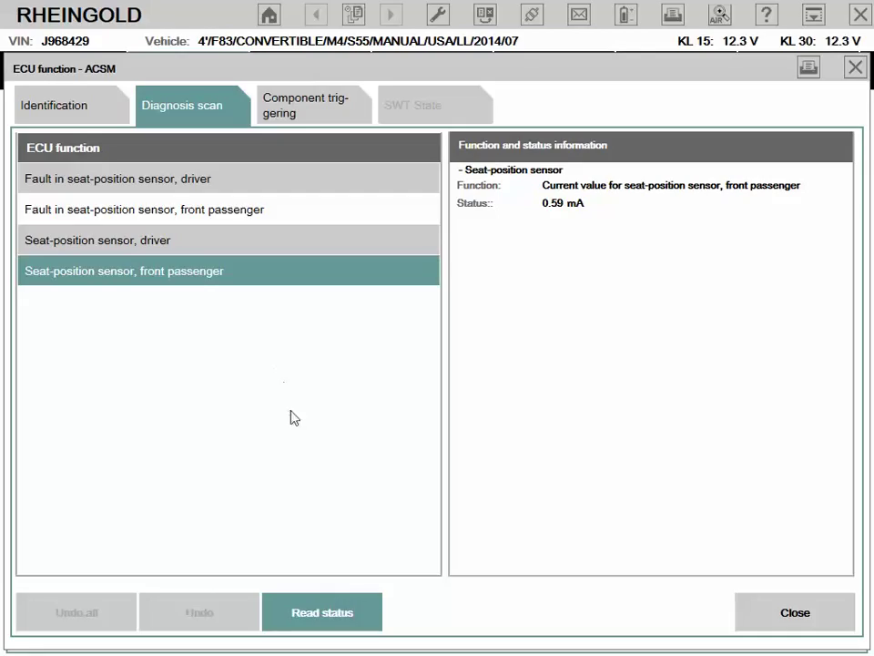
{"action": "left_click", "coordinate": [349, 612]}
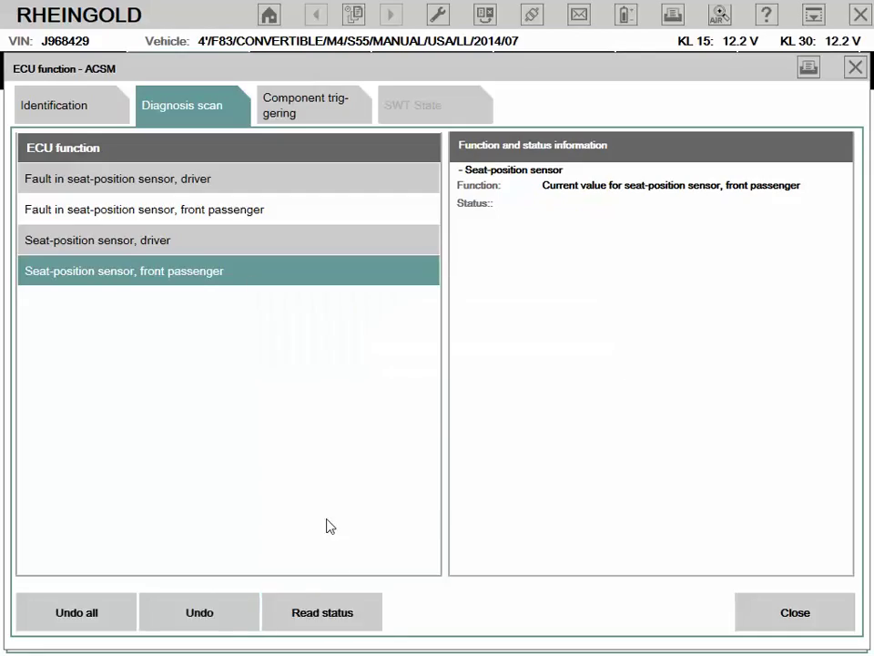
{"action": "left_click", "coordinate": [323, 613]}
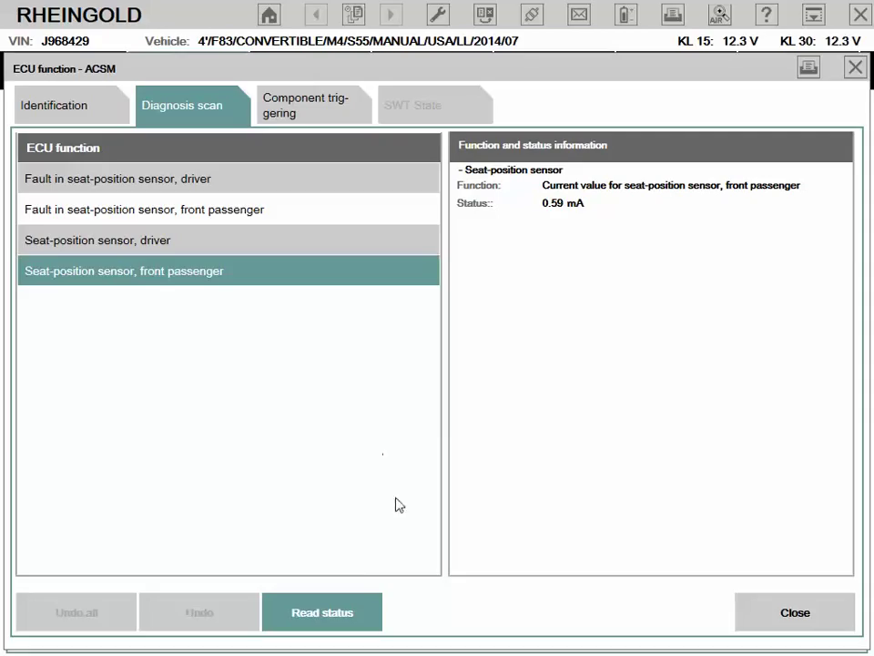
Stop the reading, read the front passenger seat-position sensor's fault status together with its current value, and deselect both functions.
{"action": "left_click", "coordinate": [350, 608]}
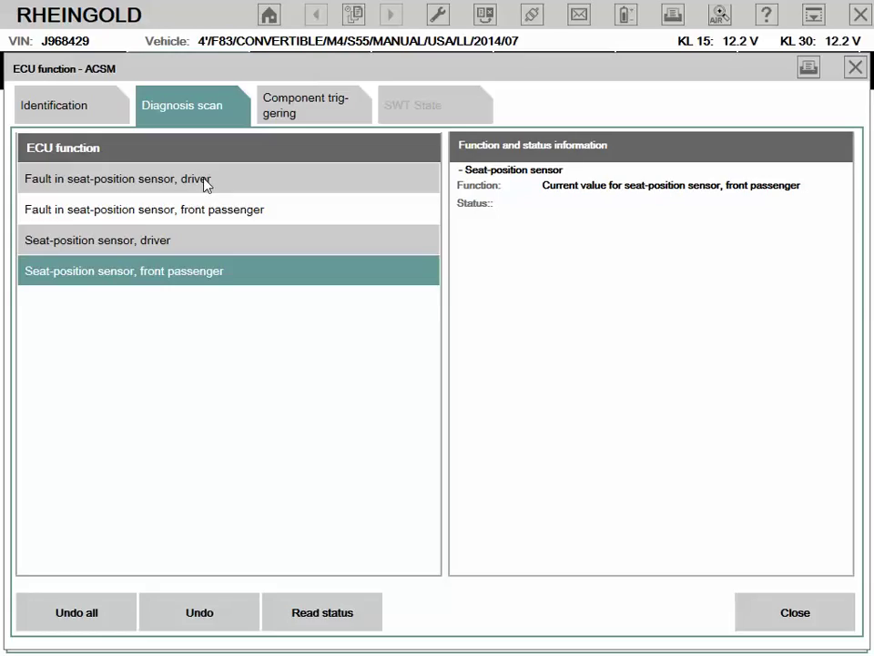
{"action": "left_click", "coordinate": [200, 213]}
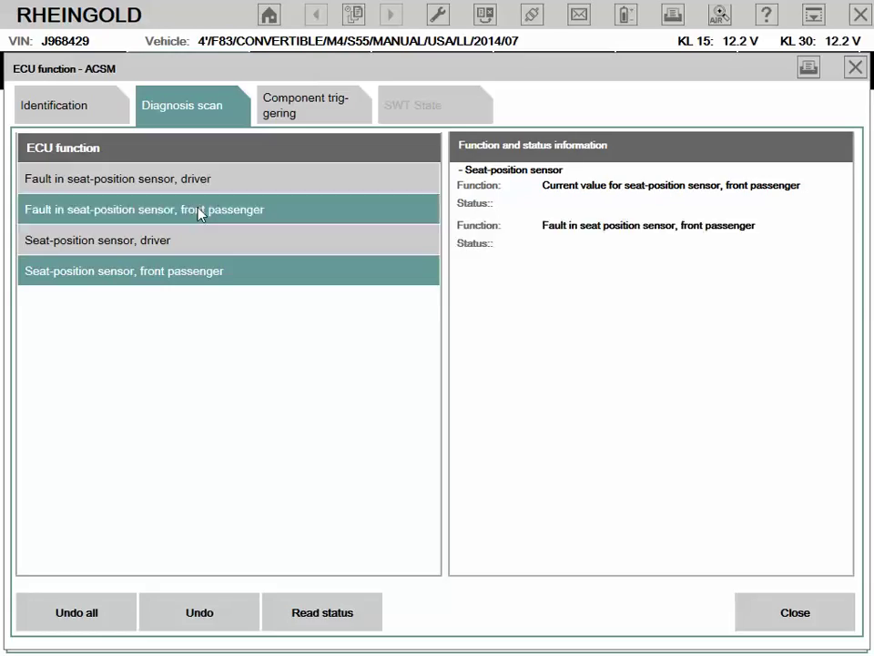
{"action": "left_click", "coordinate": [337, 614]}
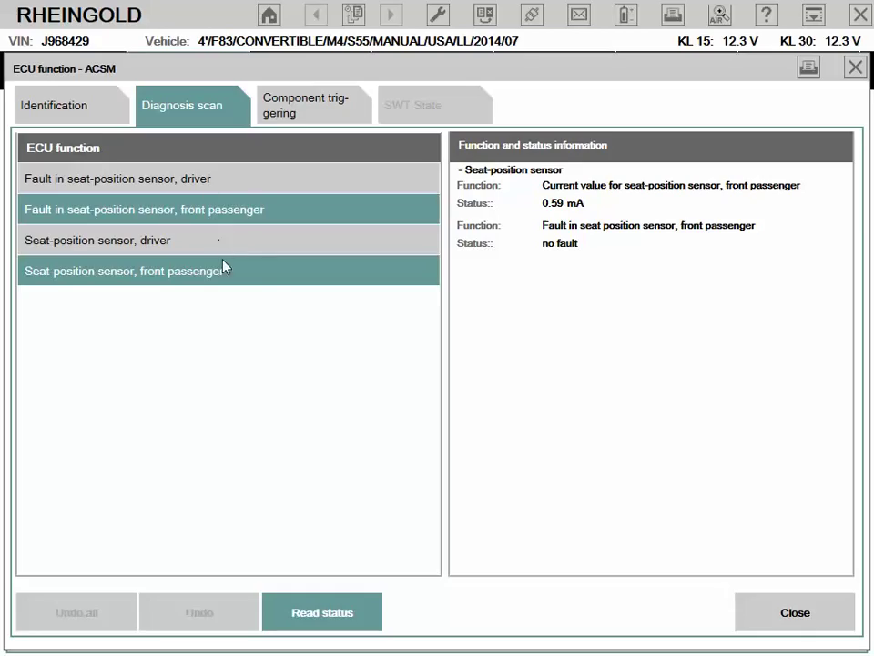
{"action": "left_click", "coordinate": [353, 599]}
{"action": "left_click", "coordinate": [261, 278]}
{"action": "left_click", "coordinate": [235, 216]}
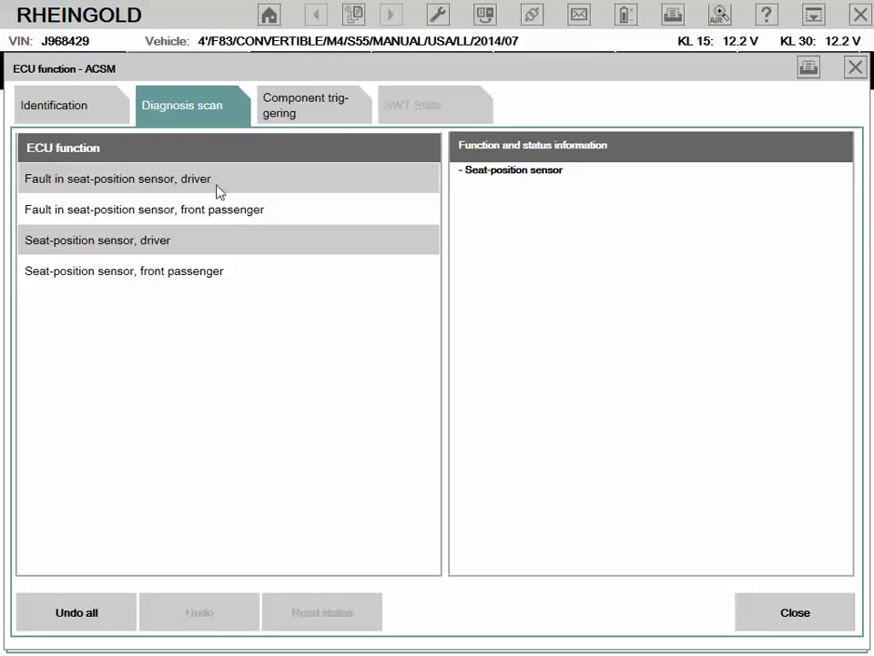
Read the Fault in seat-position sensor, driver status, stop the reading, and clear the selection back to the ACSM function groups.
{"action": "left_click", "coordinate": [218, 188]}
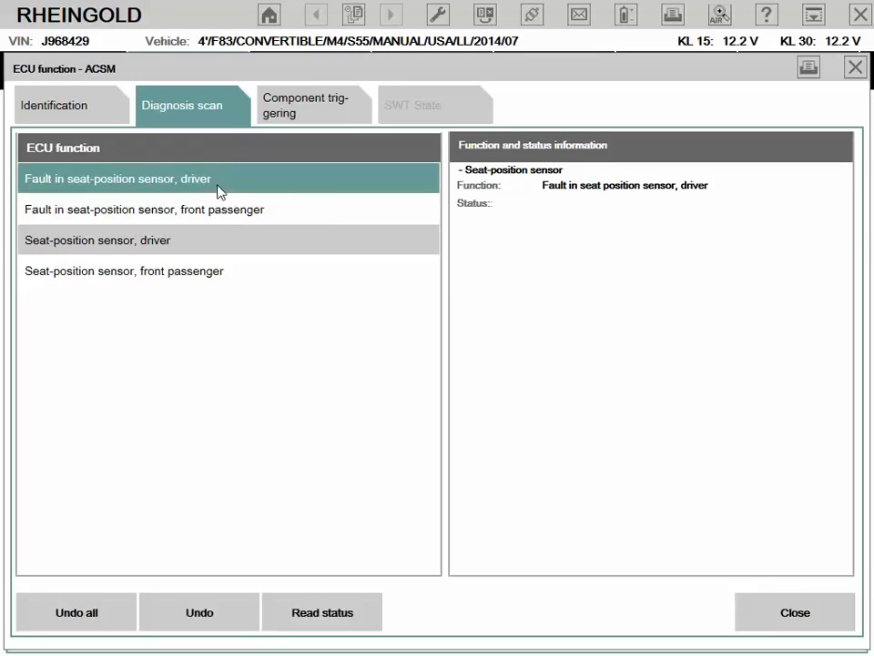
{"action": "left_click", "coordinate": [342, 627]}
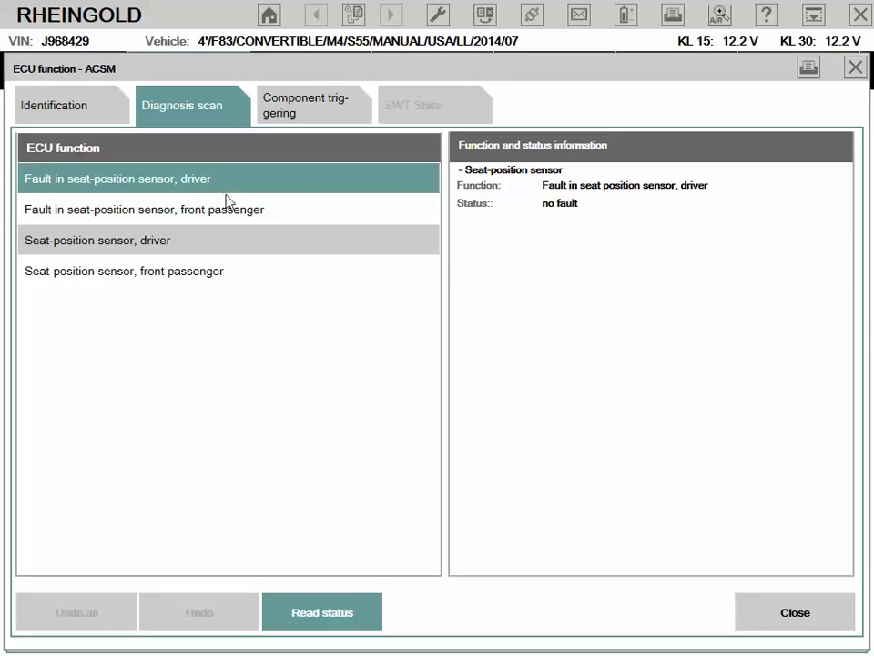
{"action": "left_click", "coordinate": [350, 616]}
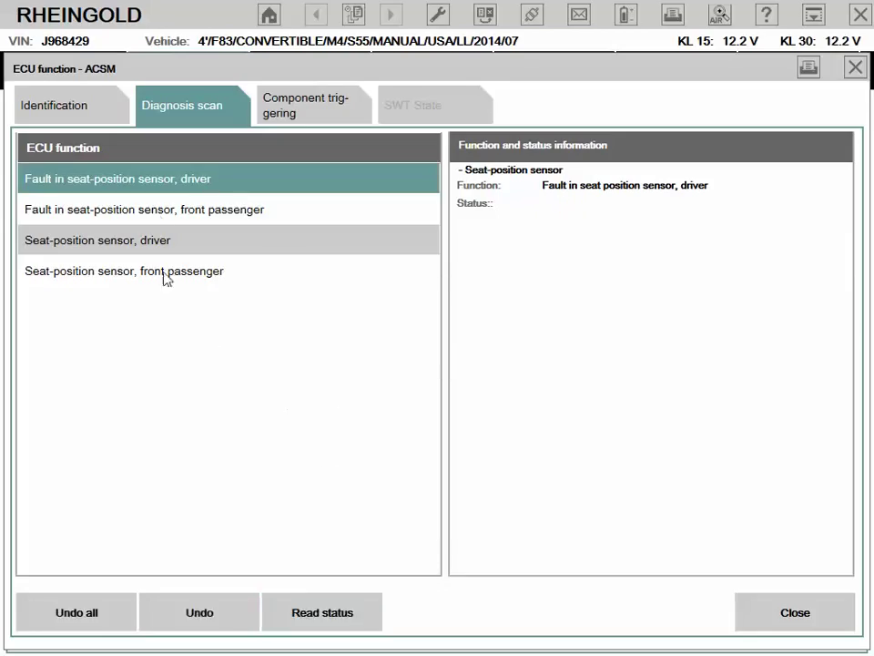
{"action": "left_click", "coordinate": [216, 177]}
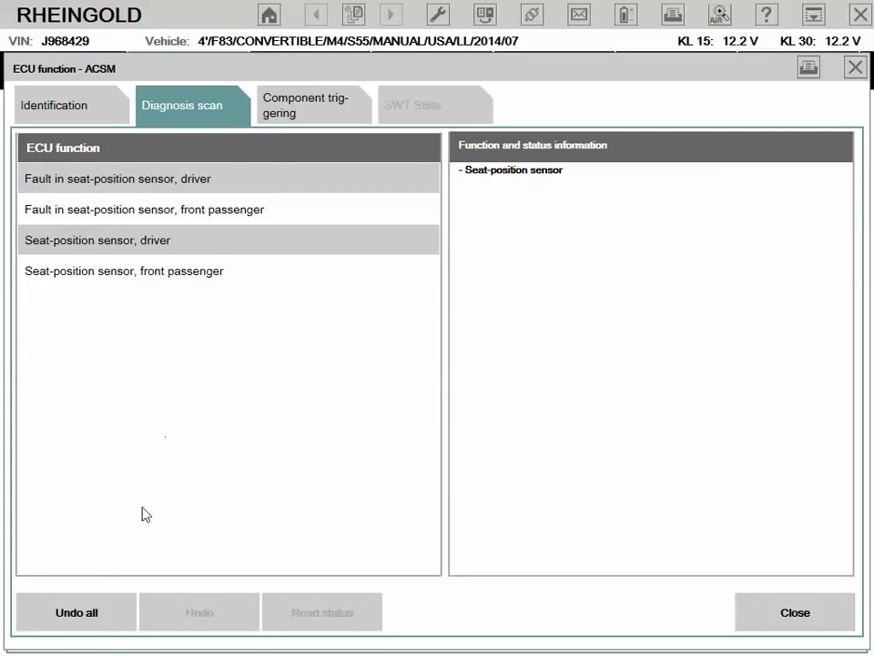
{"action": "left_click", "coordinate": [91, 616]}
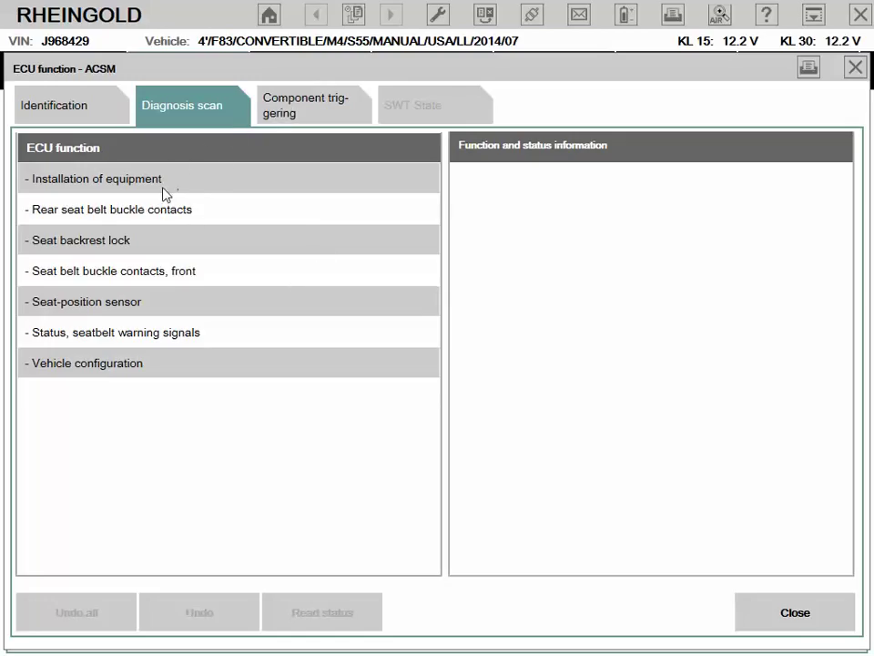
View the ACSM identification data, leave its ECU functions, and inspect the SMFA, FLA and DME units in the control unit tree.
{"action": "left_click", "coordinate": [91, 108]}
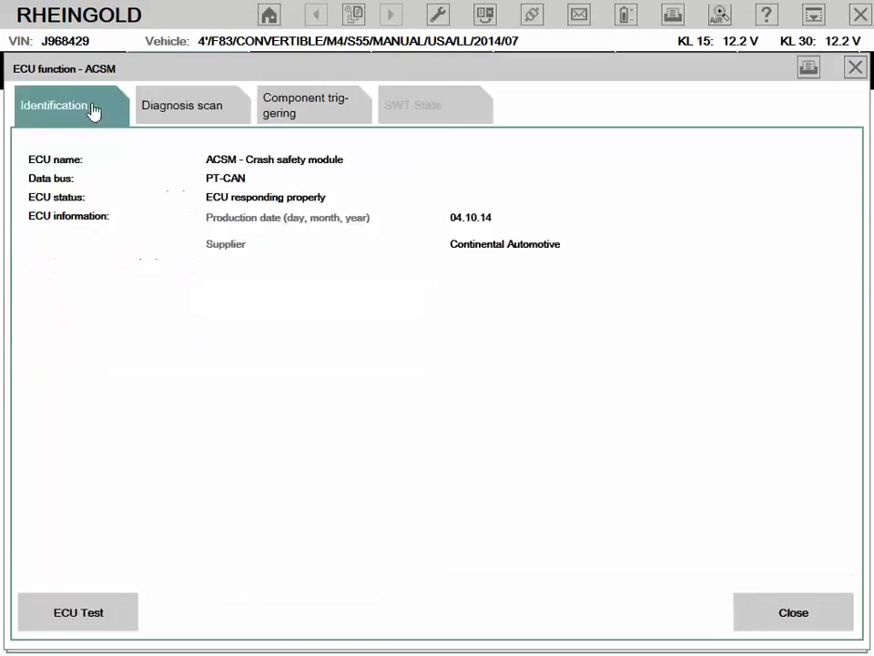
{"action": "left_click", "coordinate": [793, 613]}
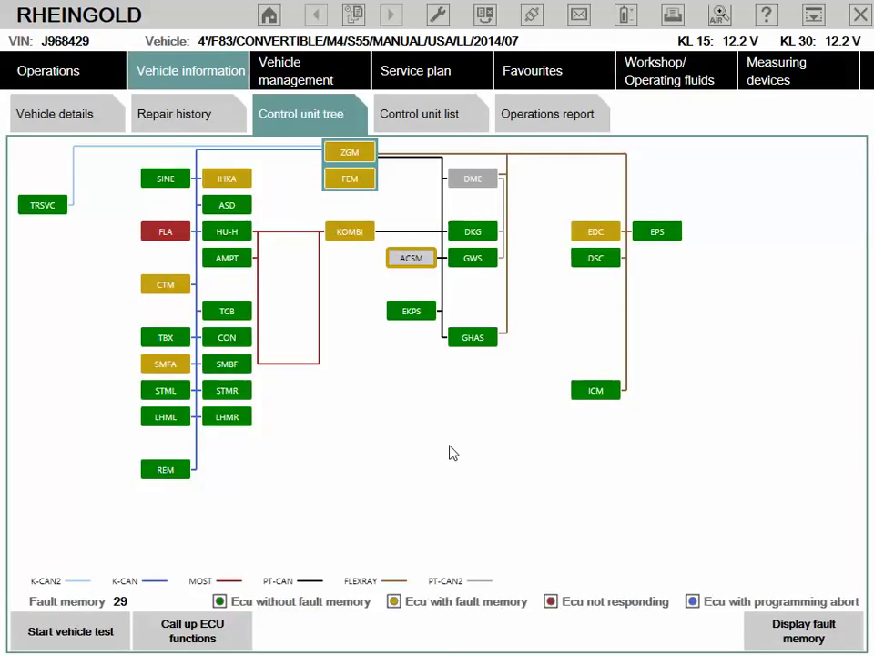
{"action": "left_click", "coordinate": [169, 368]}
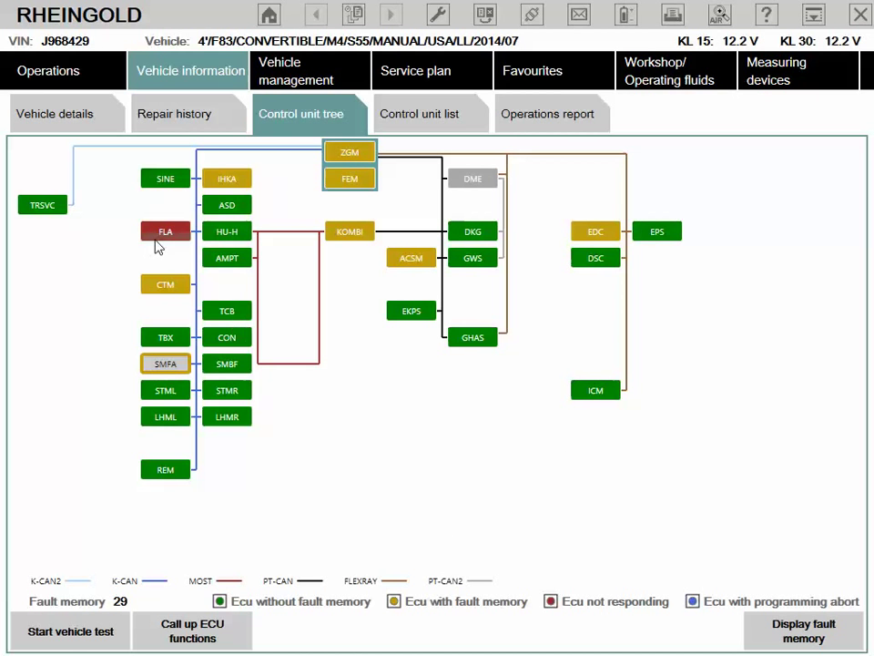
{"action": "mouse_move", "coordinate": [157, 242]}
{"action": "left_click", "coordinate": [479, 183]}
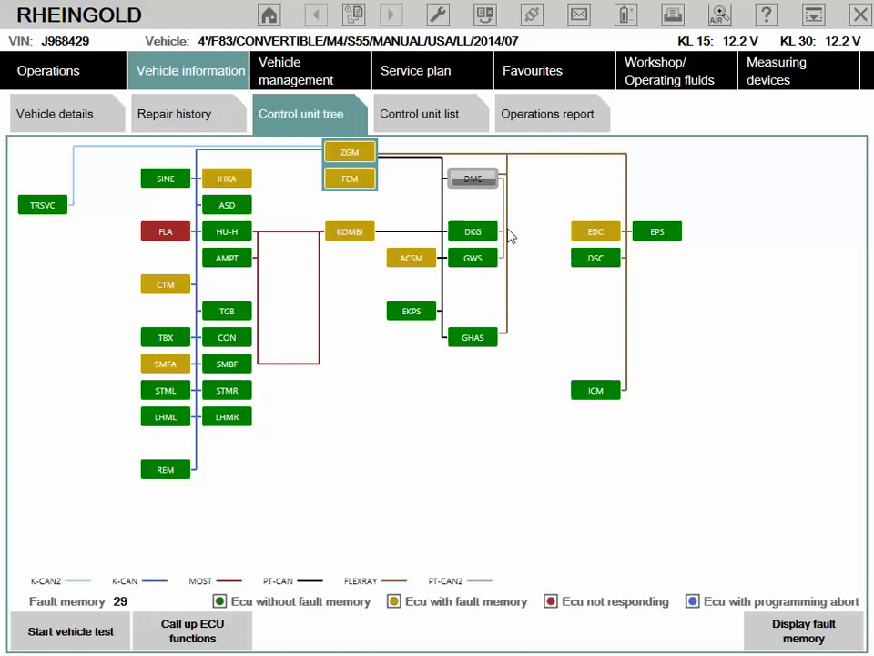
{"action": "mouse_move", "coordinate": [470, 187]}
Call up the ECU functions of the ACSM from the control unit tree and show its diagnosis scan groups.
{"action": "left_click", "coordinate": [413, 260]}
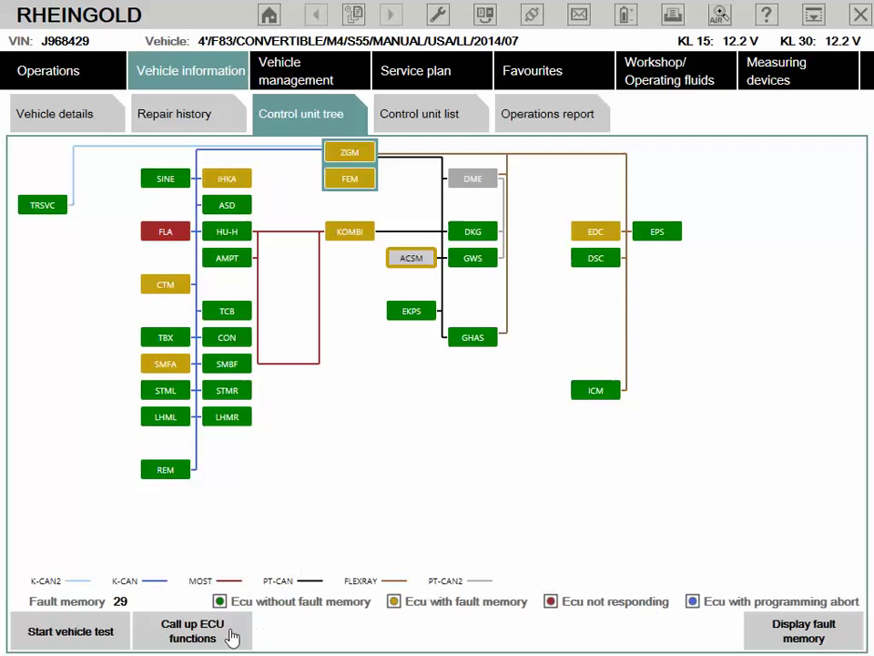
{"action": "left_click", "coordinate": [199, 620]}
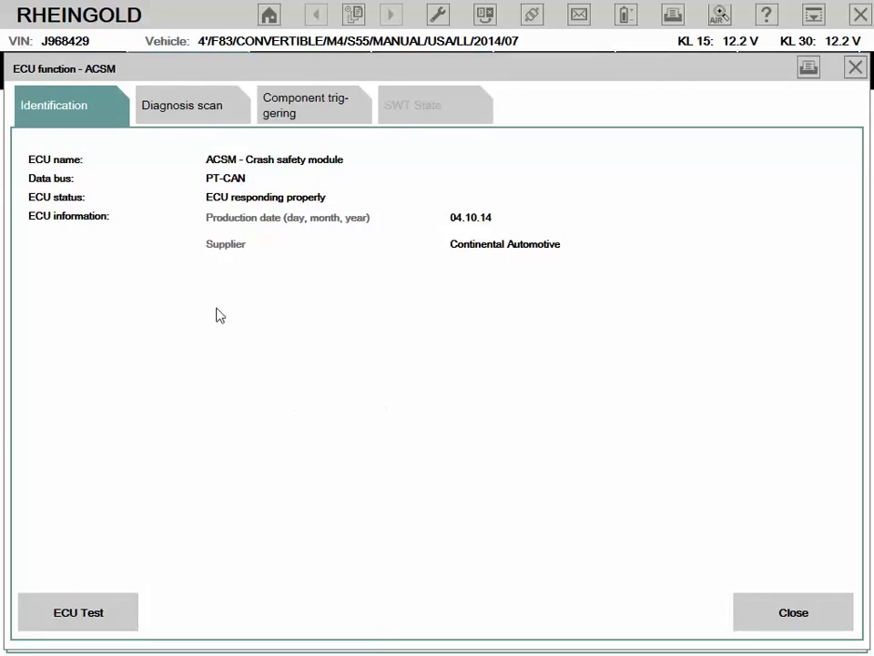
{"action": "left_click", "coordinate": [189, 111]}
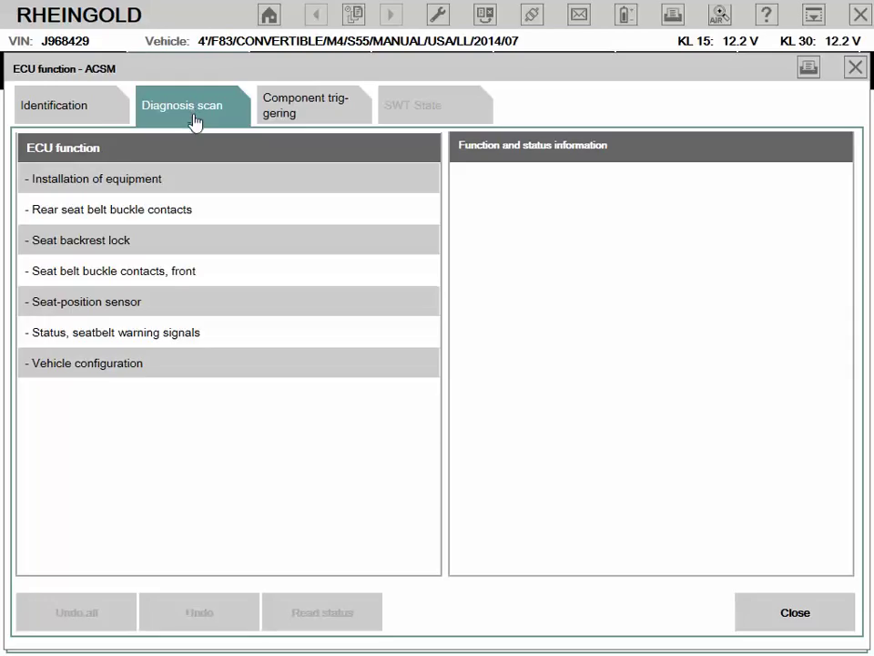
Trigger the Delete fault memory function of the ACSM and return to the list of component functions.
{"action": "left_click", "coordinate": [289, 109]}
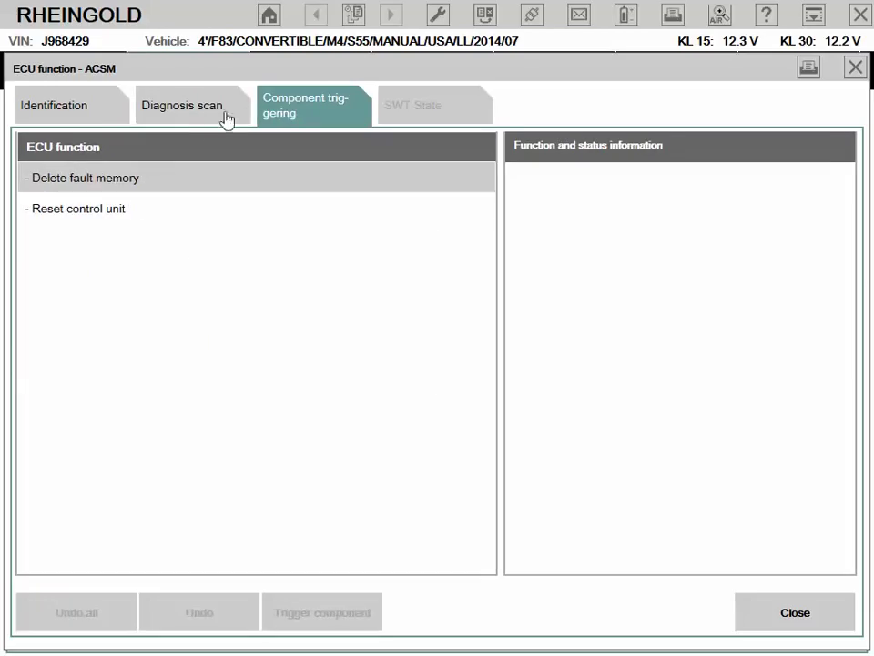
{"action": "left_click", "coordinate": [142, 187]}
{"action": "left_click", "coordinate": [143, 188]}
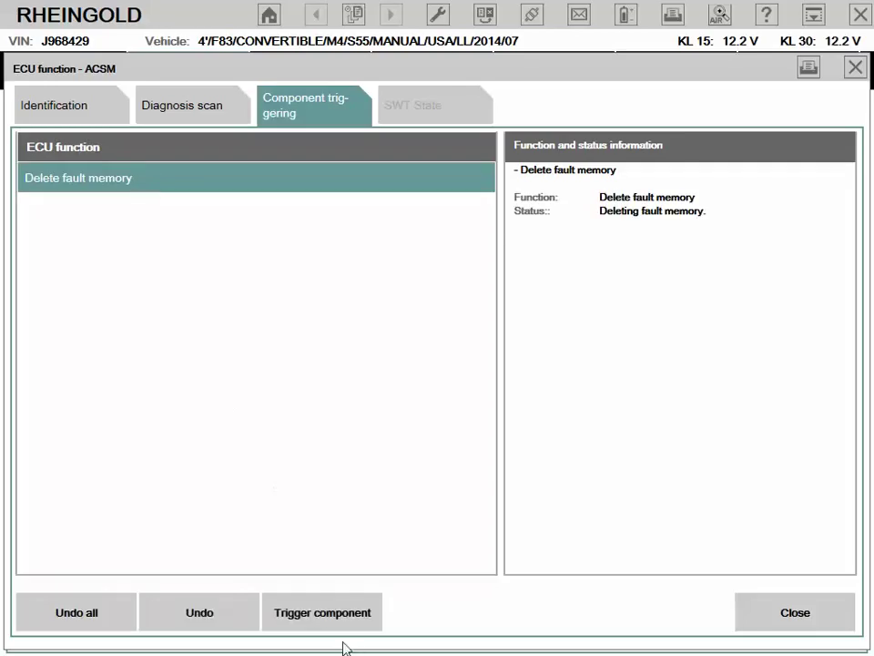
{"action": "left_click", "coordinate": [320, 615]}
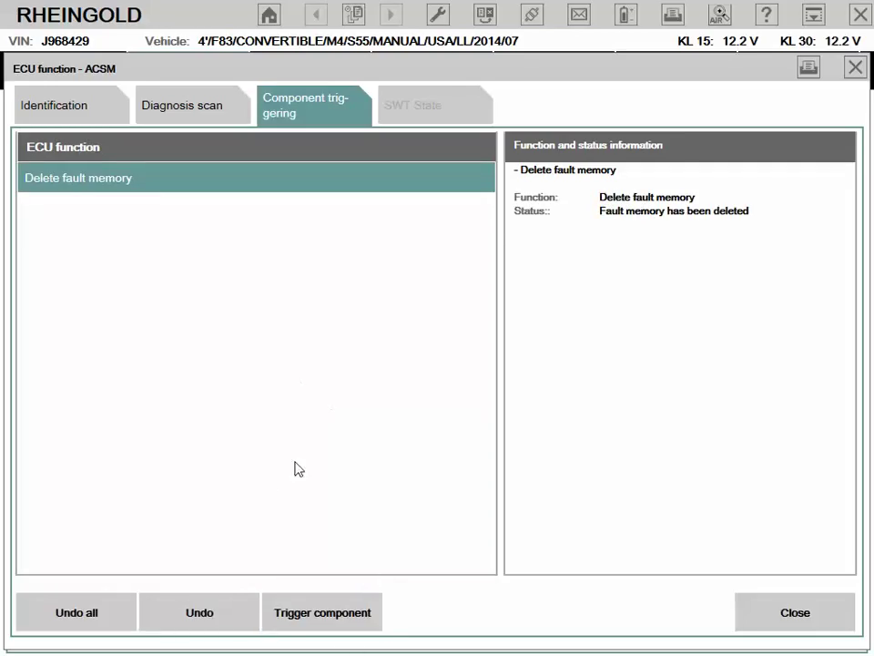
{"action": "left_click", "coordinate": [200, 612]}
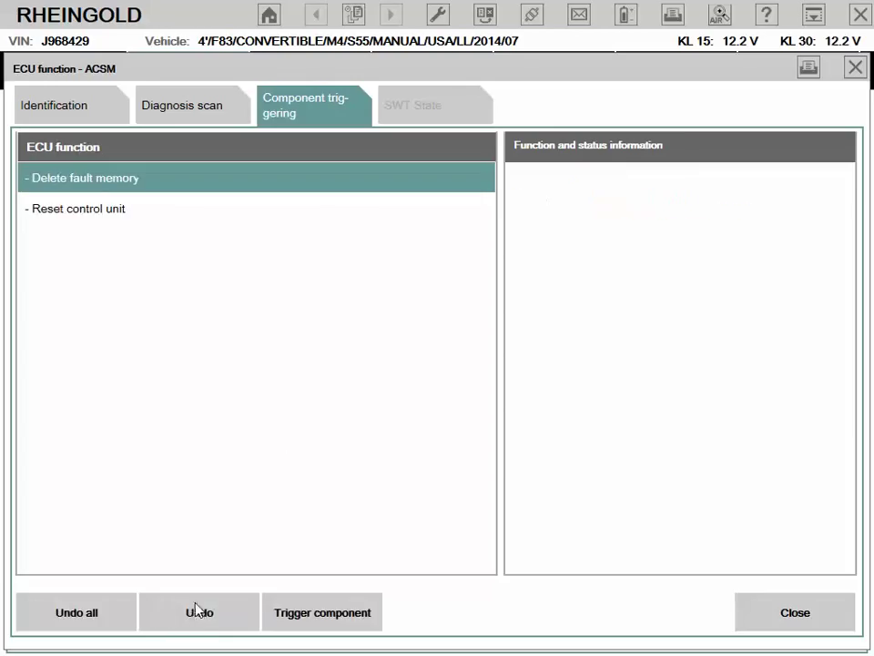
Perform the Reset control unit function on the ACSM, return to the component functions, and reopen the reset group.
{"action": "left_click", "coordinate": [114, 211]}
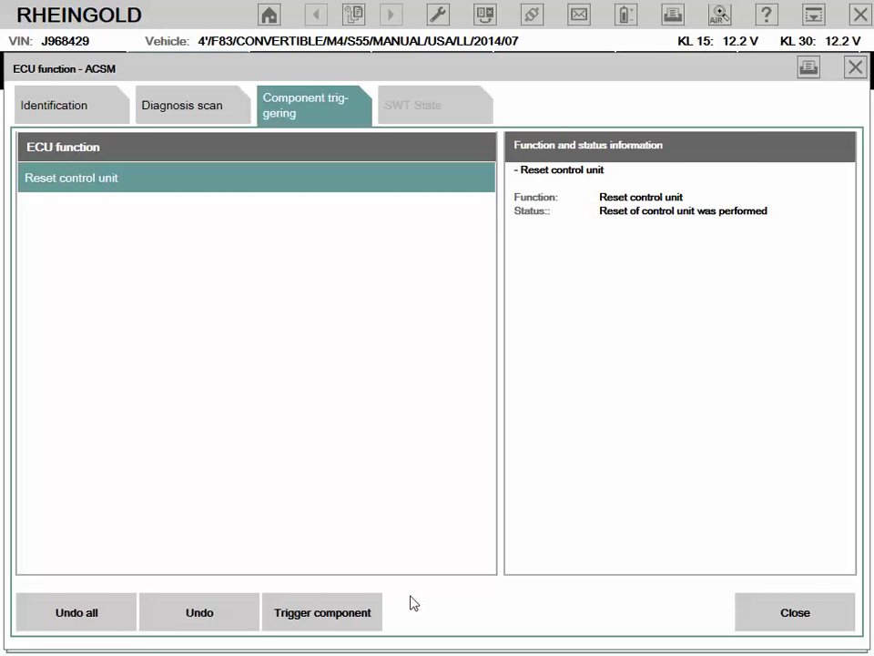
{"action": "left_click", "coordinate": [209, 608]}
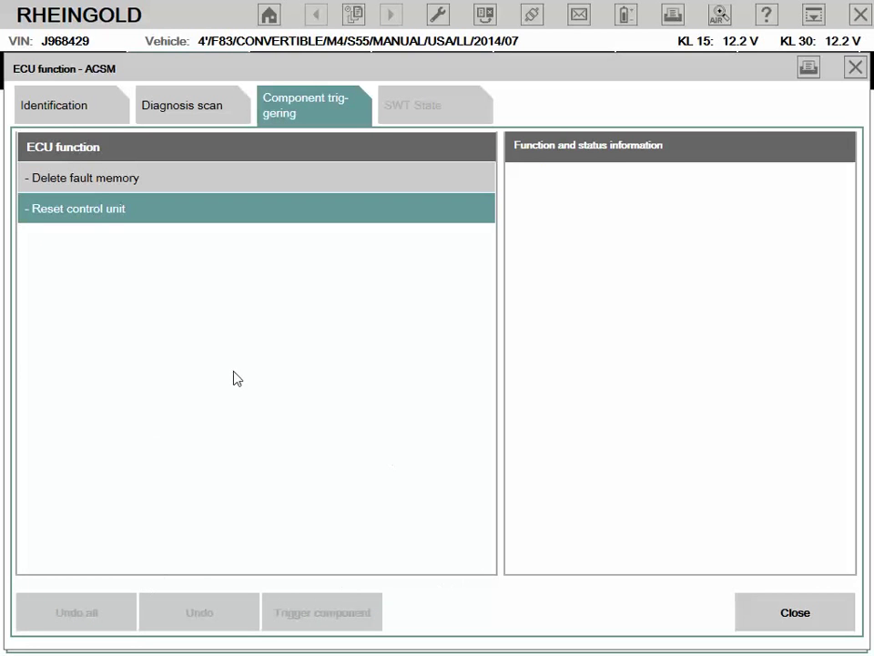
{"action": "left_click", "coordinate": [186, 219]}
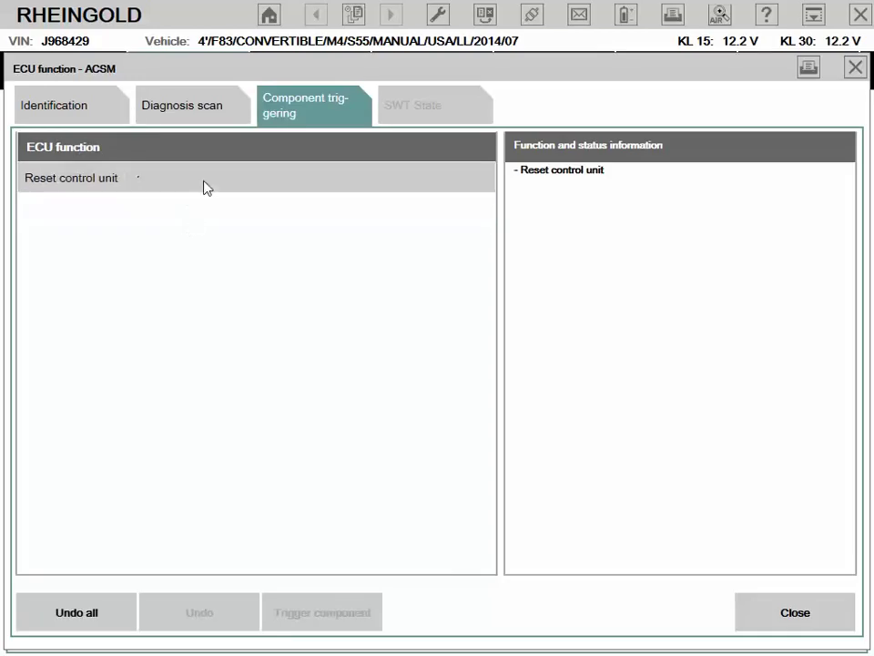
Select the current value, installation and status functions of the Rear seat belt buckle contacts group in the ACSM diagnosis scan.
{"action": "left_click", "coordinate": [172, 107]}
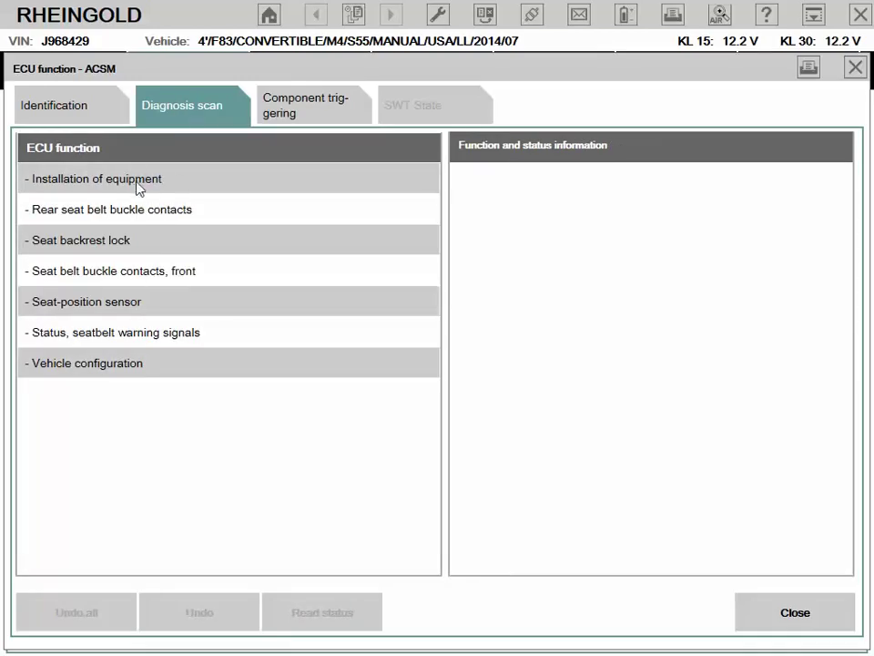
{"action": "left_click", "coordinate": [153, 215]}
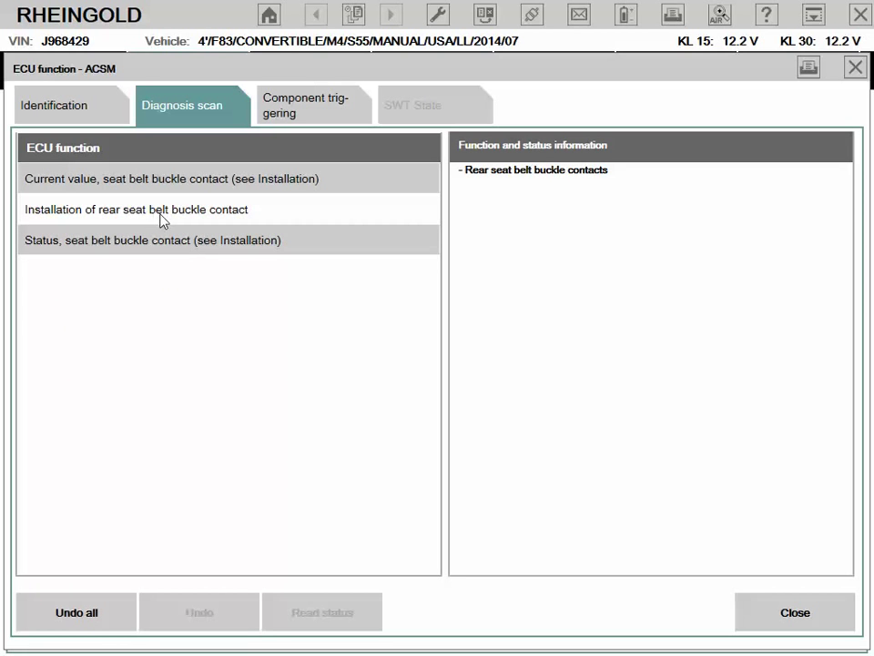
{"action": "left_click", "coordinate": [269, 187]}
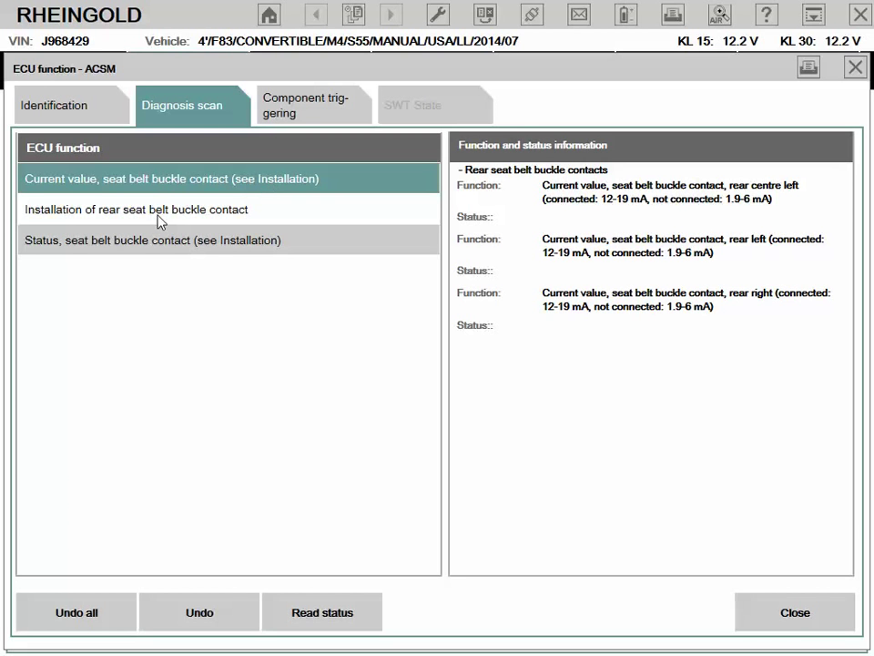
{"action": "left_click", "coordinate": [203, 216]}
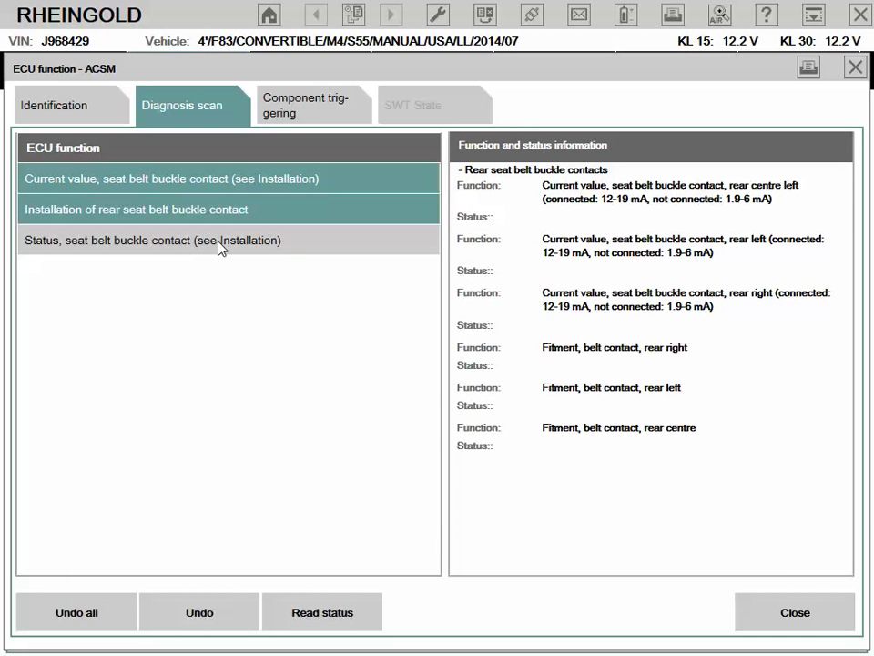
{"action": "left_click", "coordinate": [221, 246]}
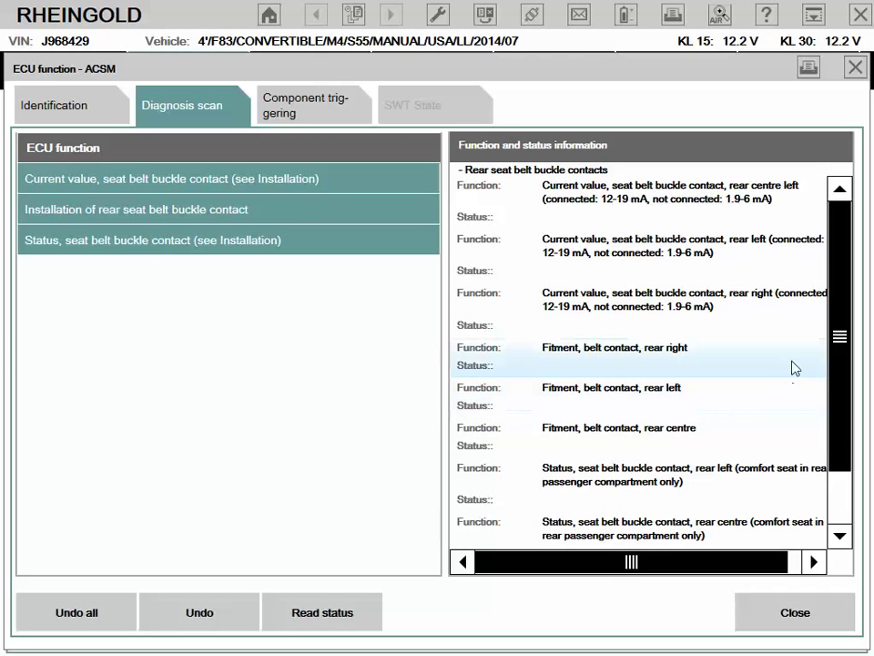
Examine the function and status information for the rear seat belt buckle contacts, covering current values, fitment and contact status for each seat.
{"action": "left_click_drag", "start_coordinate": [838, 336], "coordinate": [844, 423]}
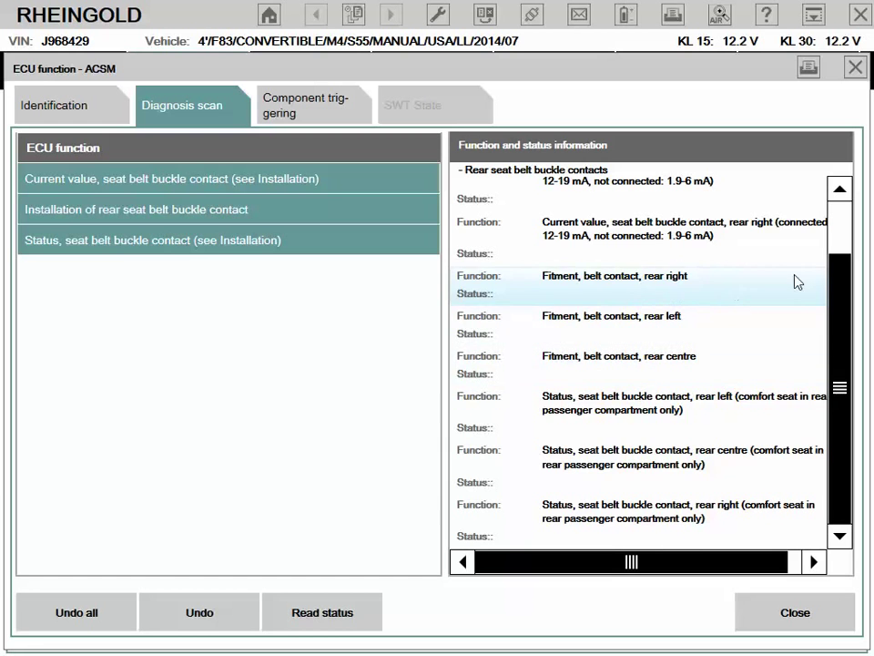
{"action": "left_click", "coordinate": [839, 219]}
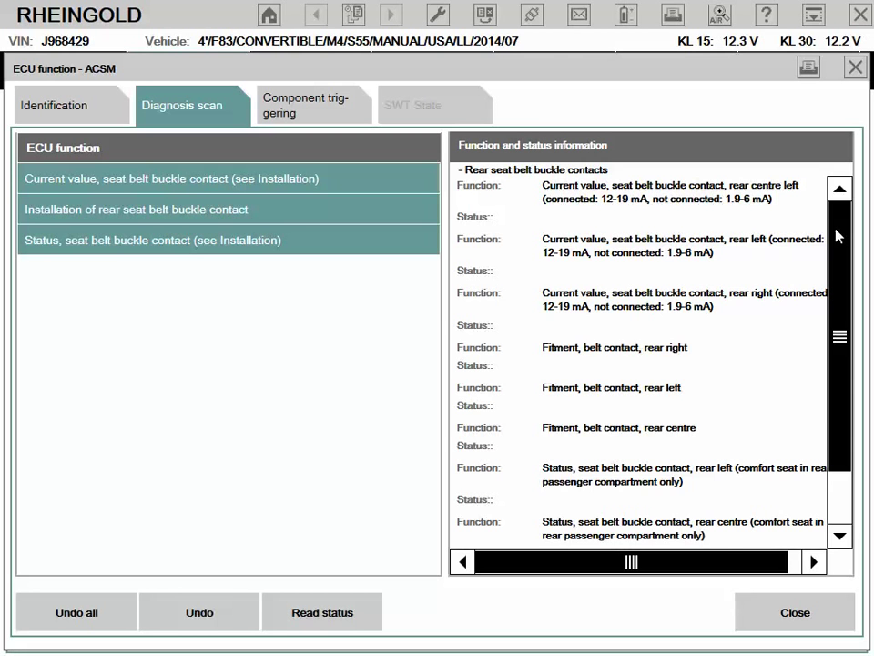
{"action": "scroll", "coordinate": [838, 234], "scroll_direction": "down", "scroll_amount": 2}
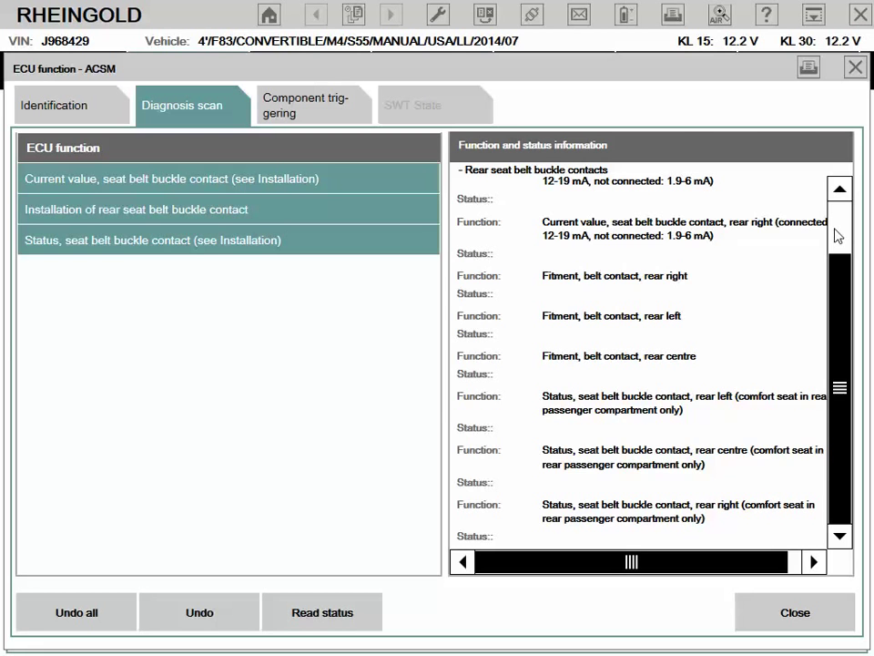
{"action": "scroll", "coordinate": [838, 235], "scroll_direction": "up", "scroll_amount": 2}
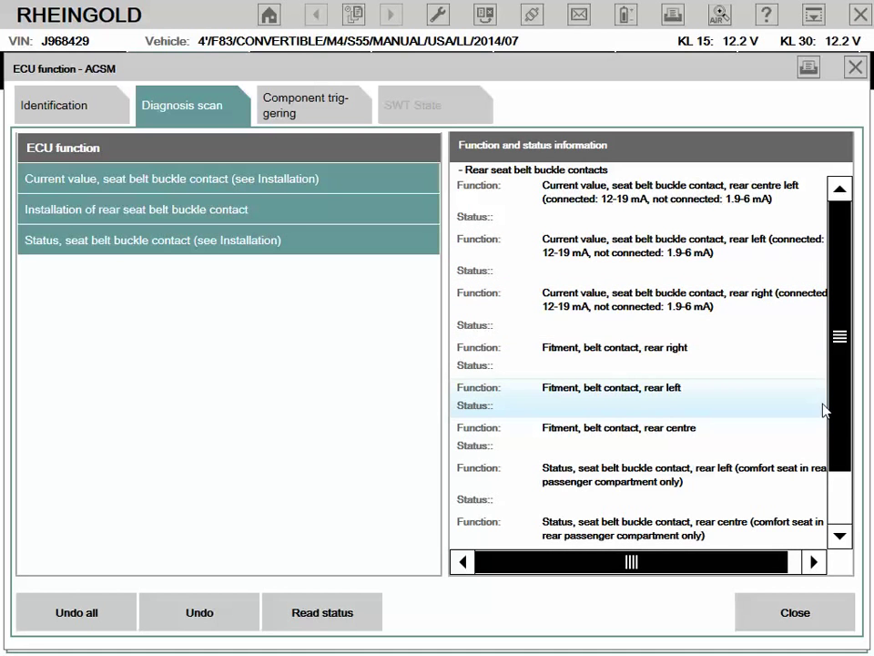
{"action": "scroll", "coordinate": [843, 464], "scroll_direction": "down", "scroll_amount": 1}
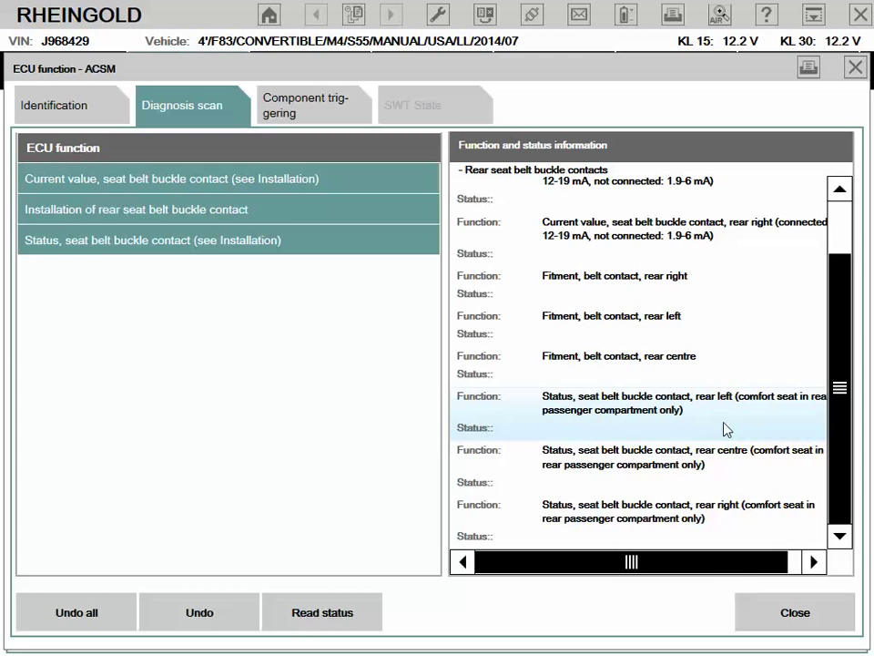
{"action": "left_click", "coordinate": [811, 562]}
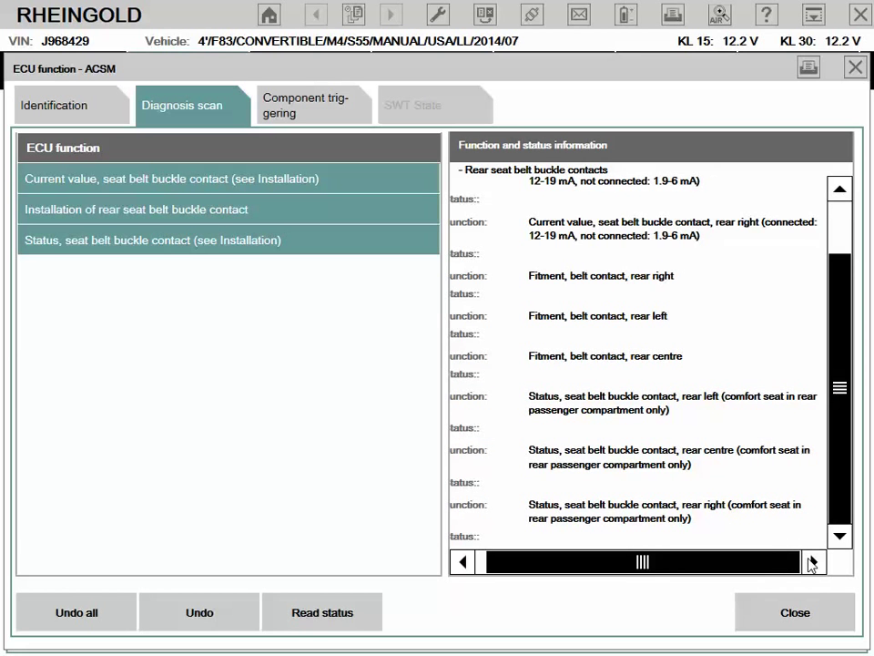
{"action": "left_click_drag", "start_coordinate": [789, 564], "coordinate": [777, 566]}
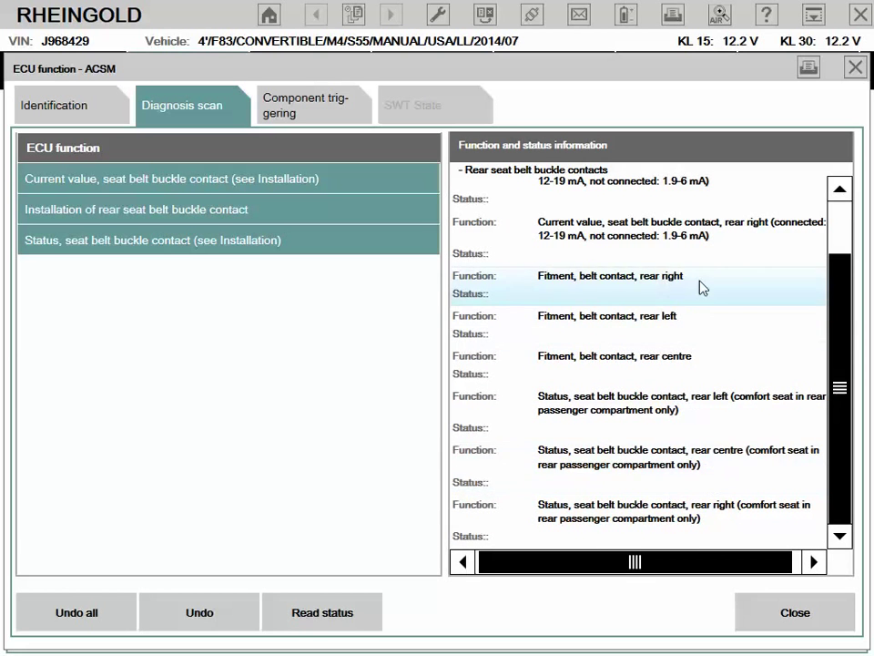
Read the status of the rear seat belt buckle contacts and examine the current, fitment and connection values for each seat.
{"action": "scroll", "coordinate": [705, 283], "scroll_direction": "up", "scroll_amount": 2}
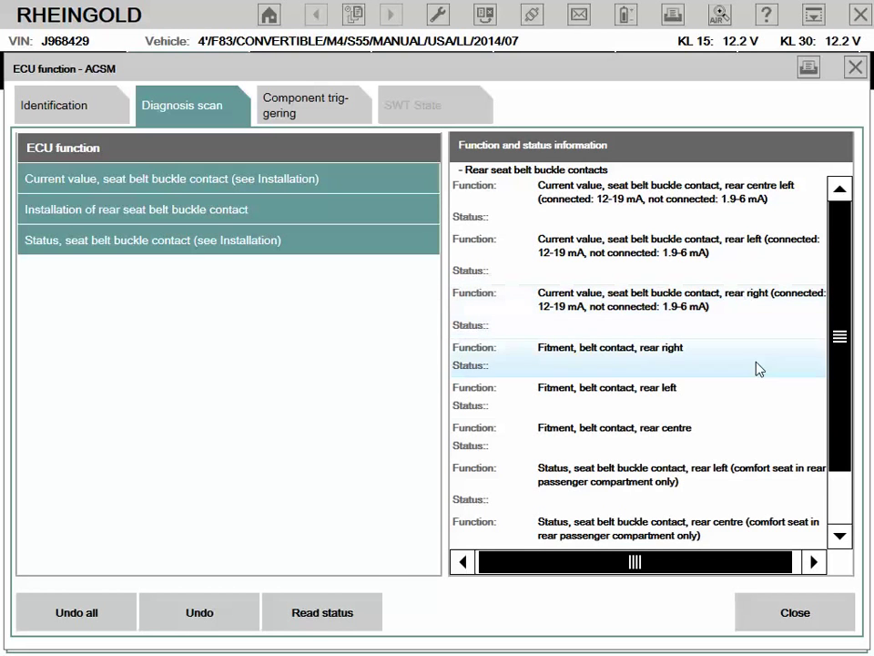
{"action": "left_click", "coordinate": [355, 612]}
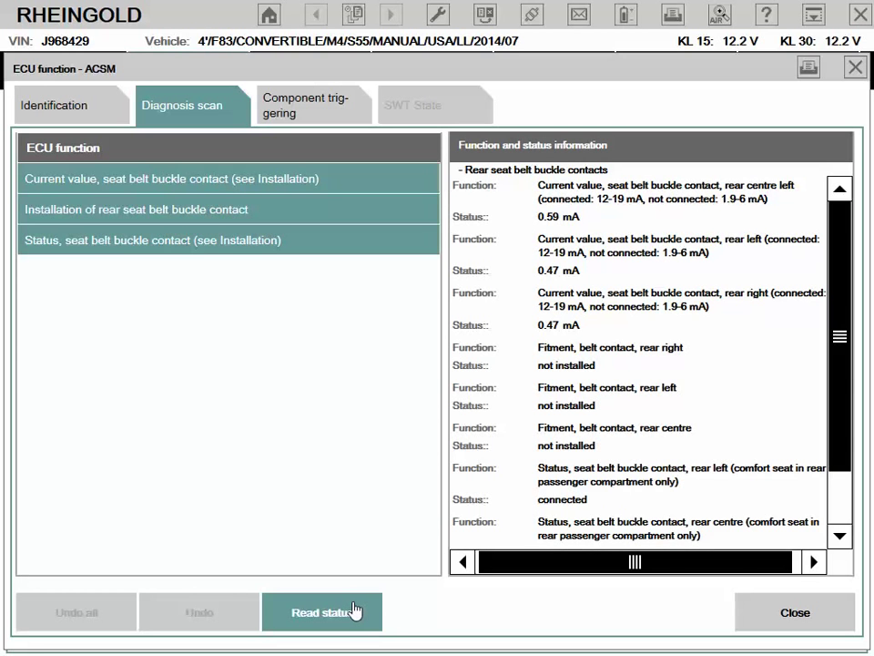
{"action": "left_click", "coordinate": [352, 604]}
{"action": "left_click", "coordinate": [351, 610]}
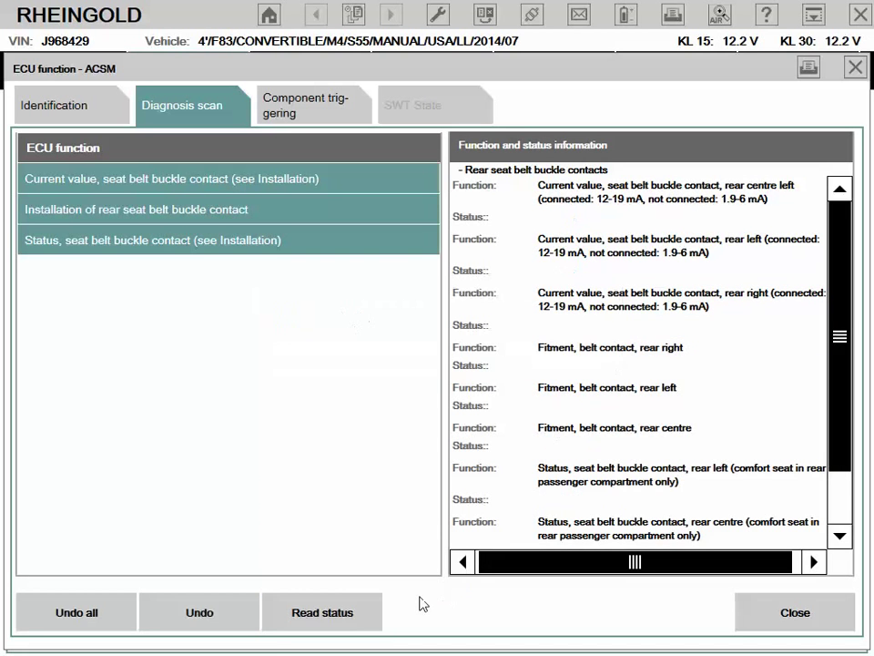
{"action": "left_click", "coordinate": [355, 615]}
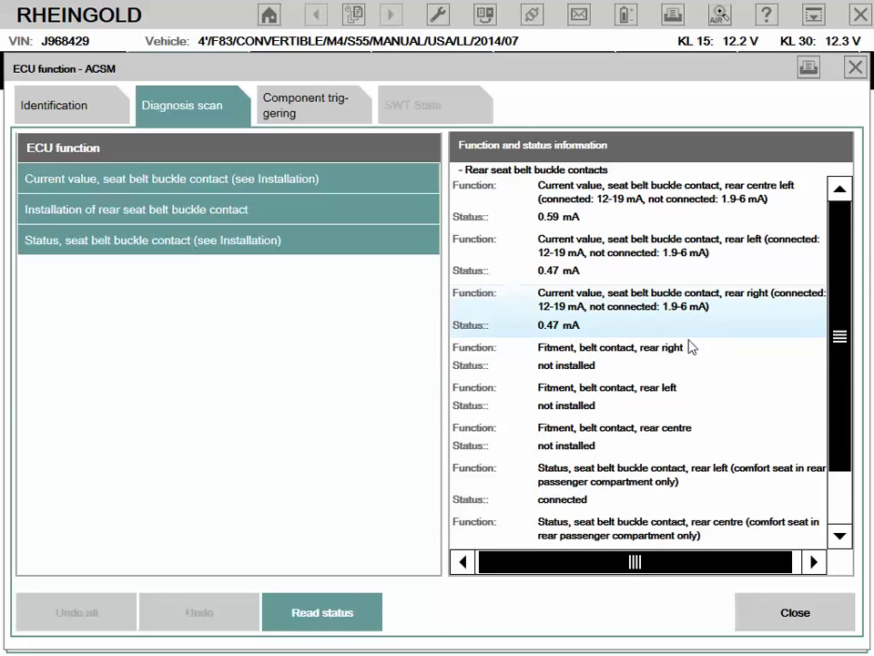
{"action": "left_click", "coordinate": [839, 490]}
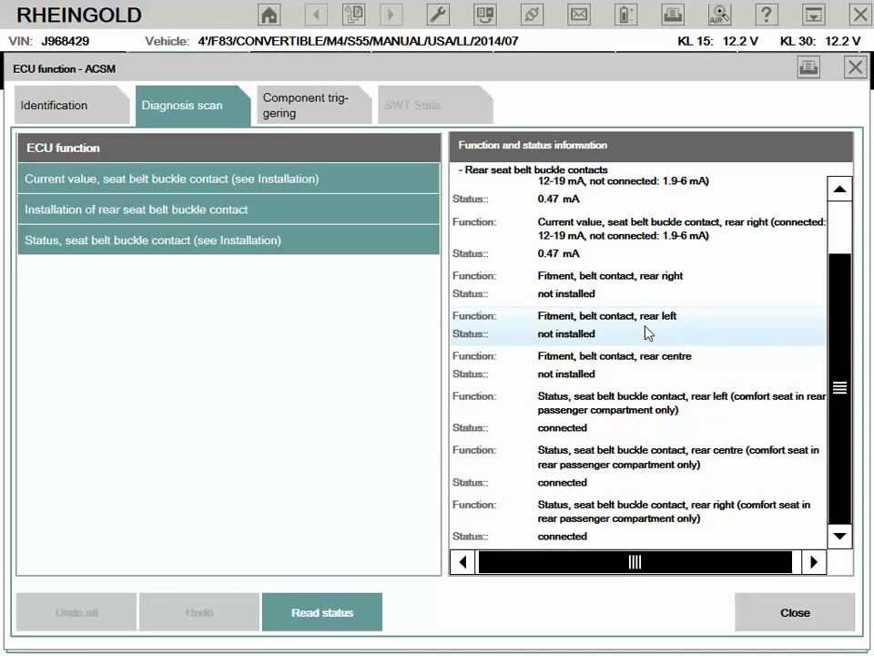
{"action": "scroll", "coordinate": [646, 332], "scroll_direction": "up", "scroll_amount": 2}
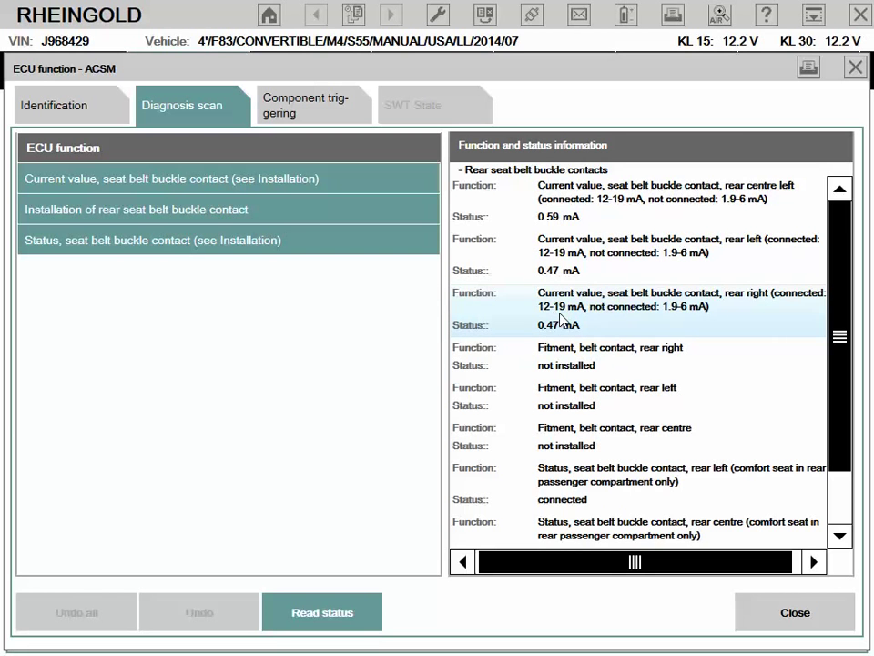
{"action": "scroll", "coordinate": [567, 326], "scroll_direction": "down", "scroll_amount": 1}
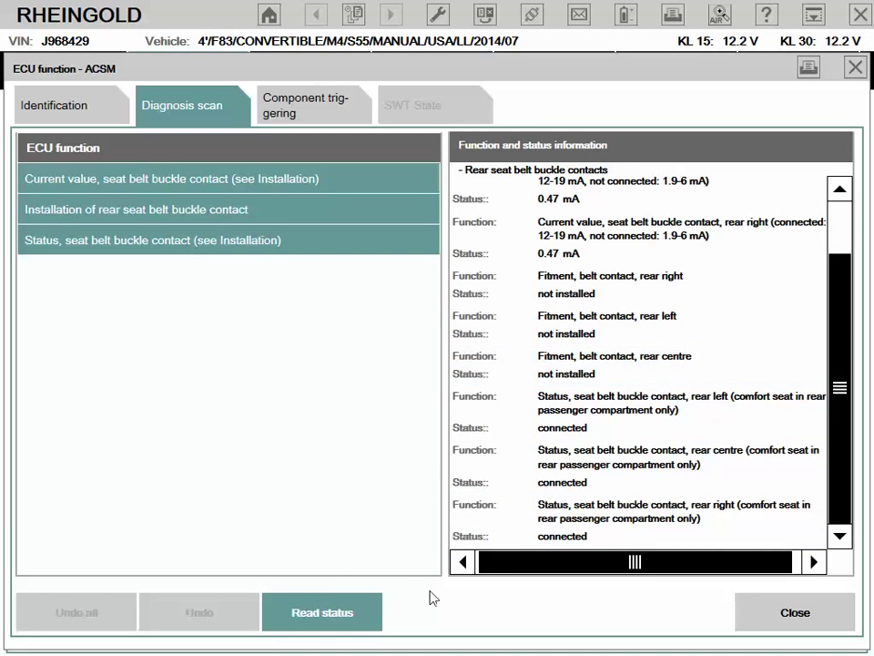
Stop the status reading, deselect the three rear seat belt buckle contact functions, and close the ACSM functions.
{"action": "left_click", "coordinate": [314, 613]}
{"action": "left_click", "coordinate": [211, 250]}
{"action": "left_click", "coordinate": [234, 207]}
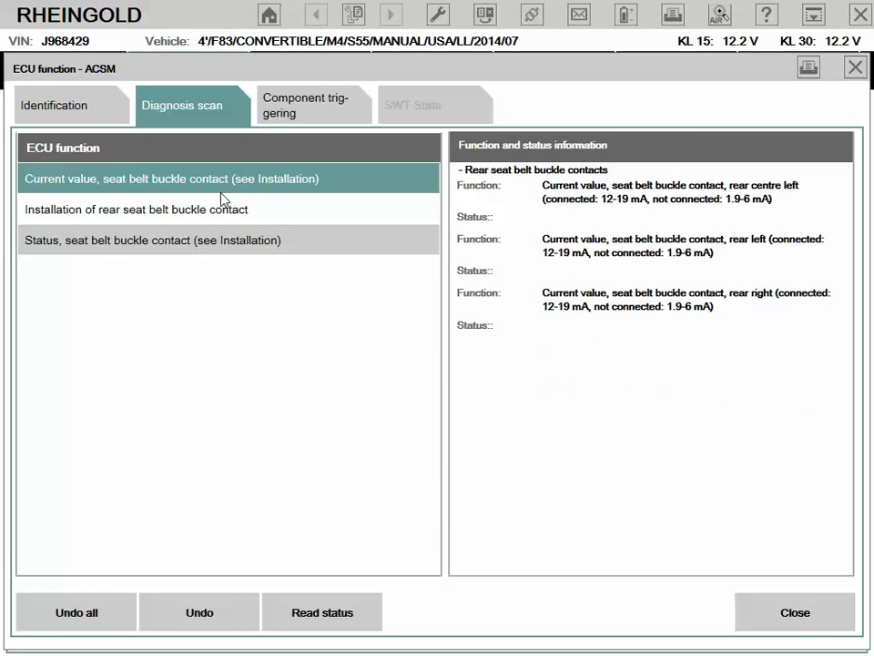
{"action": "left_click", "coordinate": [202, 188]}
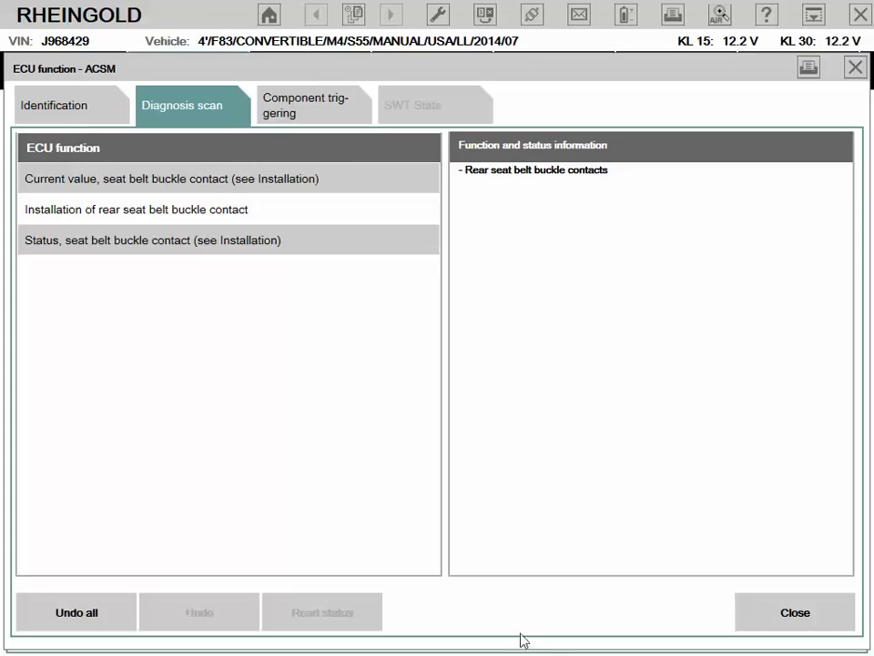
{"action": "left_click", "coordinate": [781, 621]}
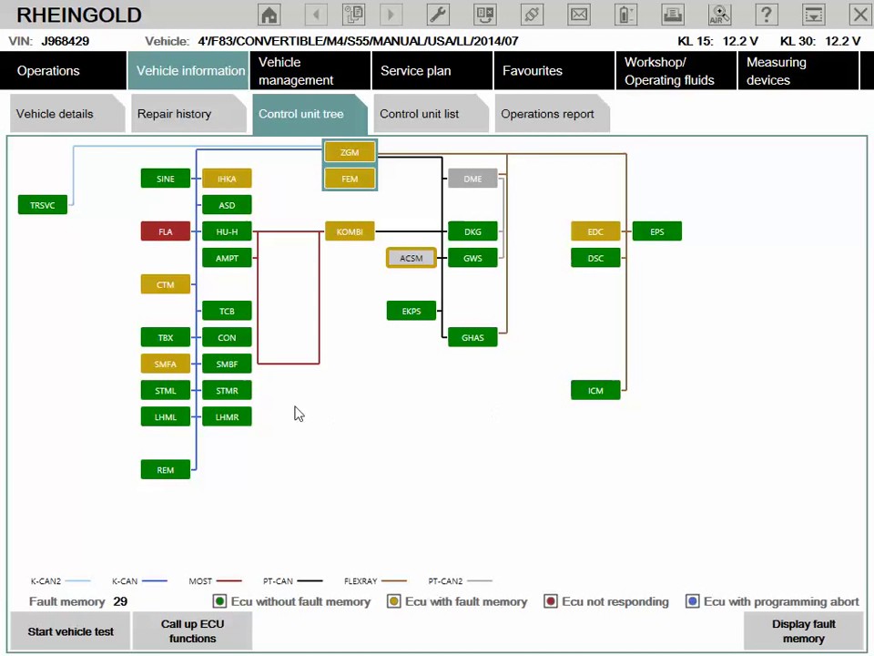
{"action": "key", "text": "super"}
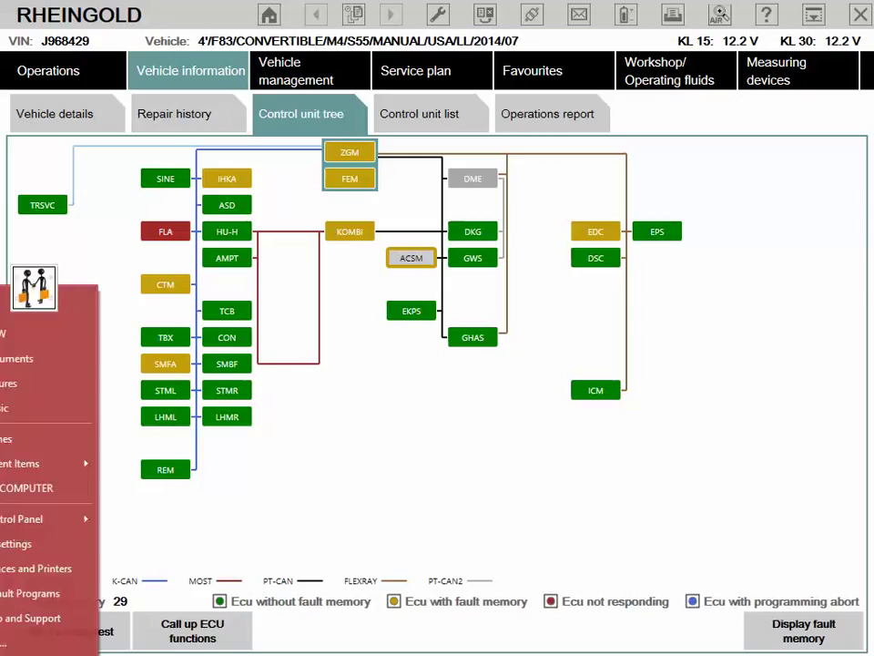
{"action": "left_click", "coordinate": [357, 487]}
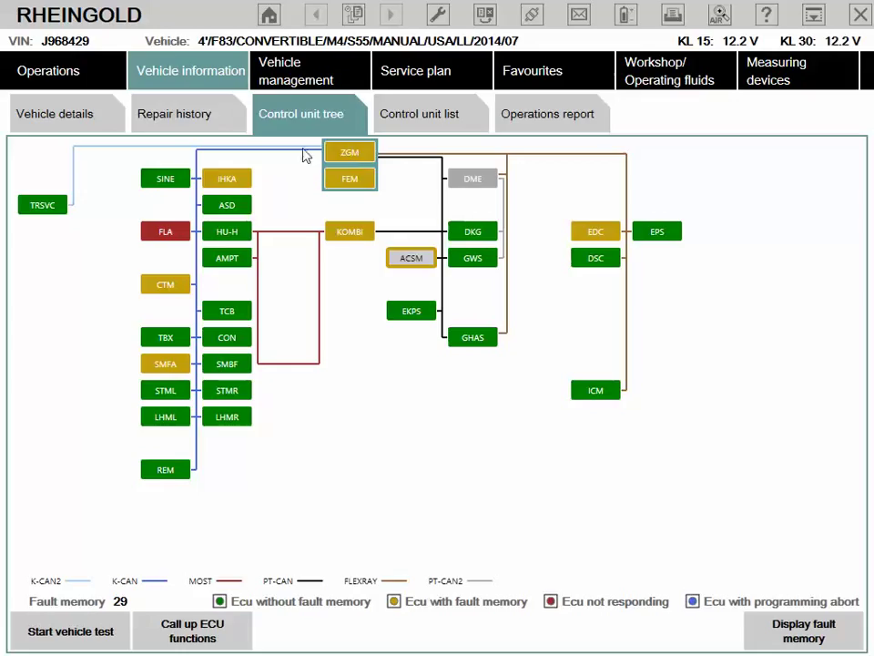
Display the fault memory with the ZGM chosen in the control unit tree, and select fault 804080.
{"action": "left_click", "coordinate": [351, 153]}
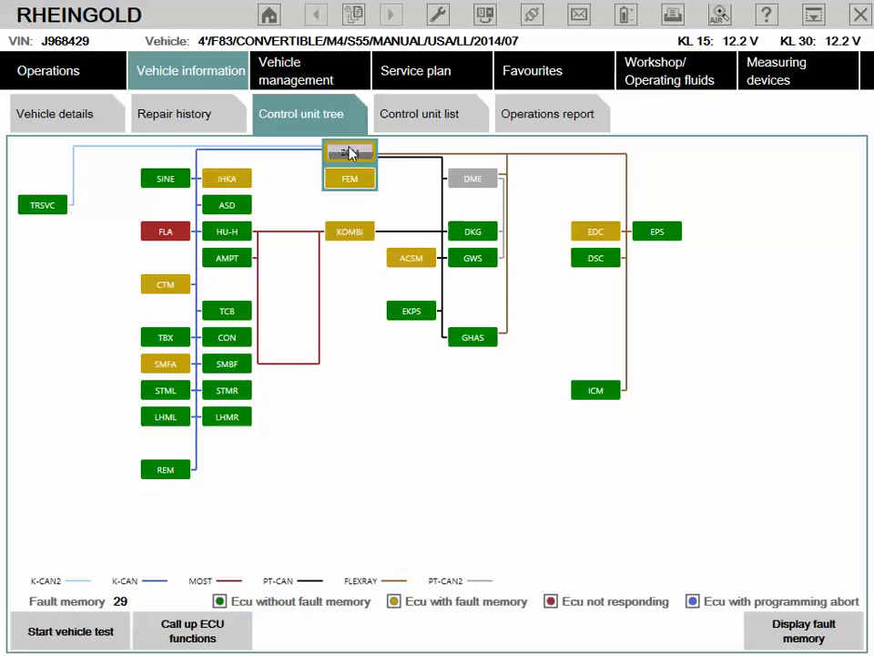
{"action": "left_click", "coordinate": [790, 627]}
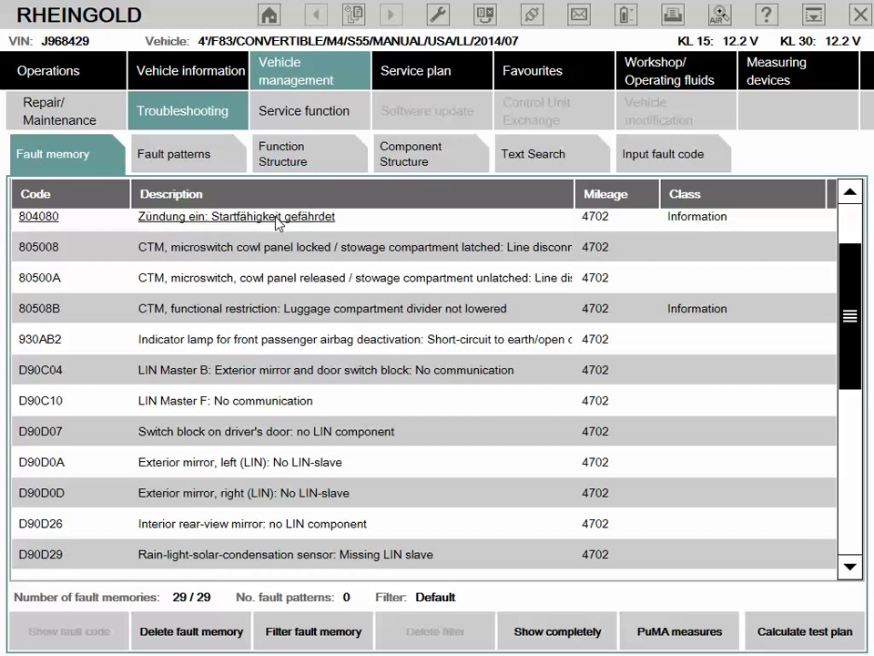
{"action": "left_click", "coordinate": [229, 218]}
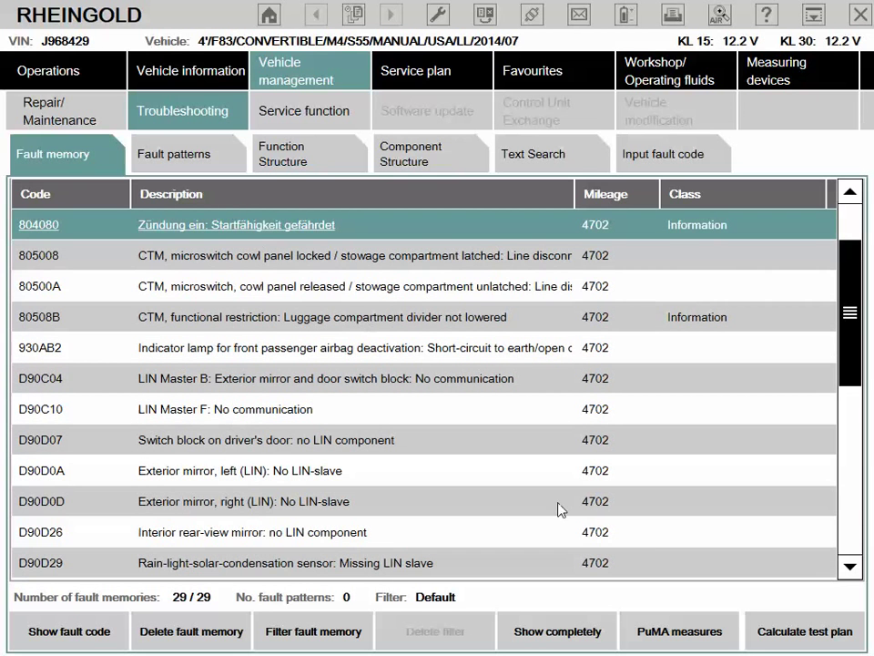
Calculate the test plan and open the Central gateway module (ZGM) and FlexRay procedure from it.
{"action": "left_click", "coordinate": [792, 626]}
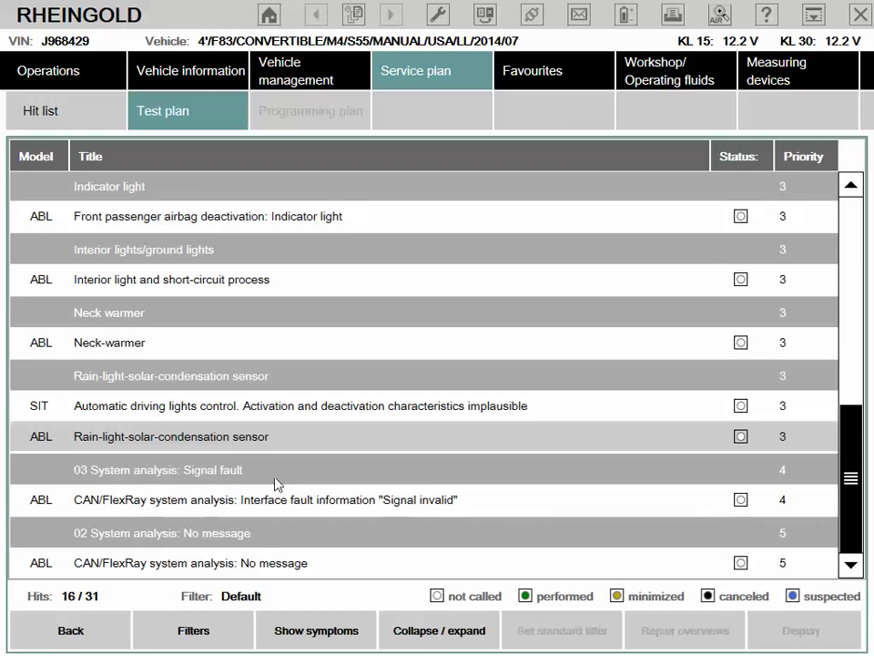
{"action": "scroll", "coordinate": [262, 403], "scroll_direction": "up", "scroll_amount": 4}
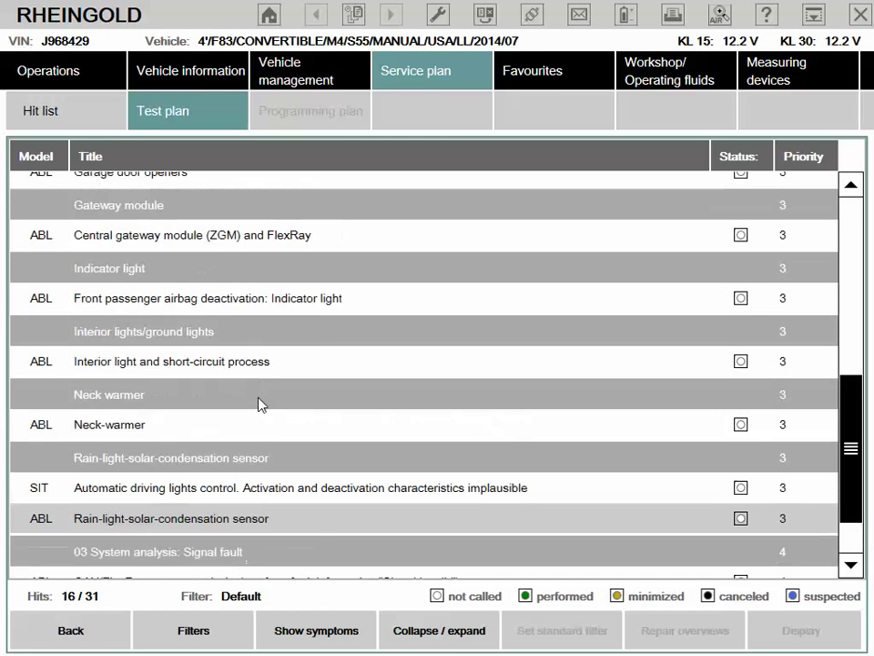
{"action": "scroll", "coordinate": [262, 404], "scroll_direction": "up", "scroll_amount": 1}
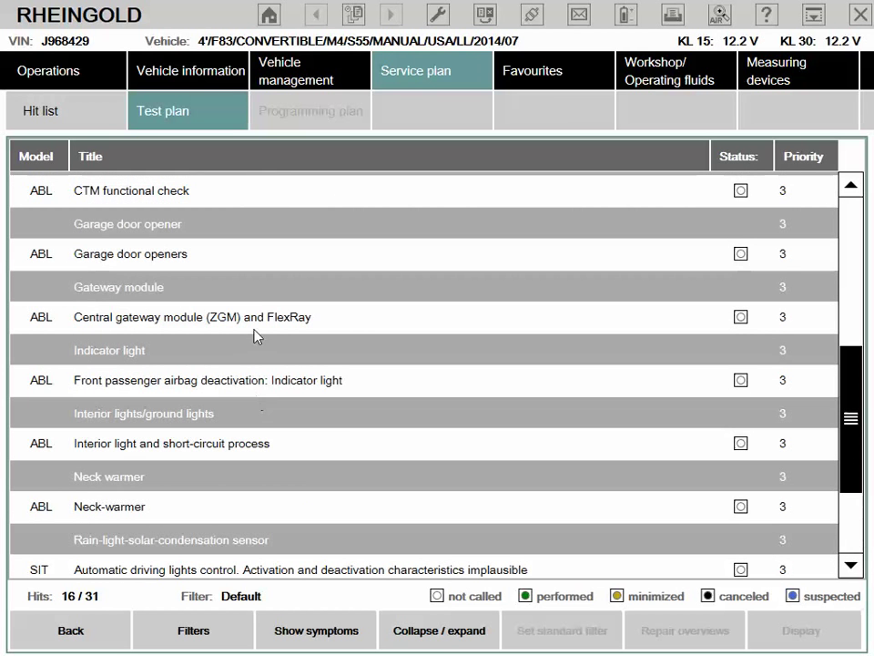
{"action": "left_click", "coordinate": [308, 326]}
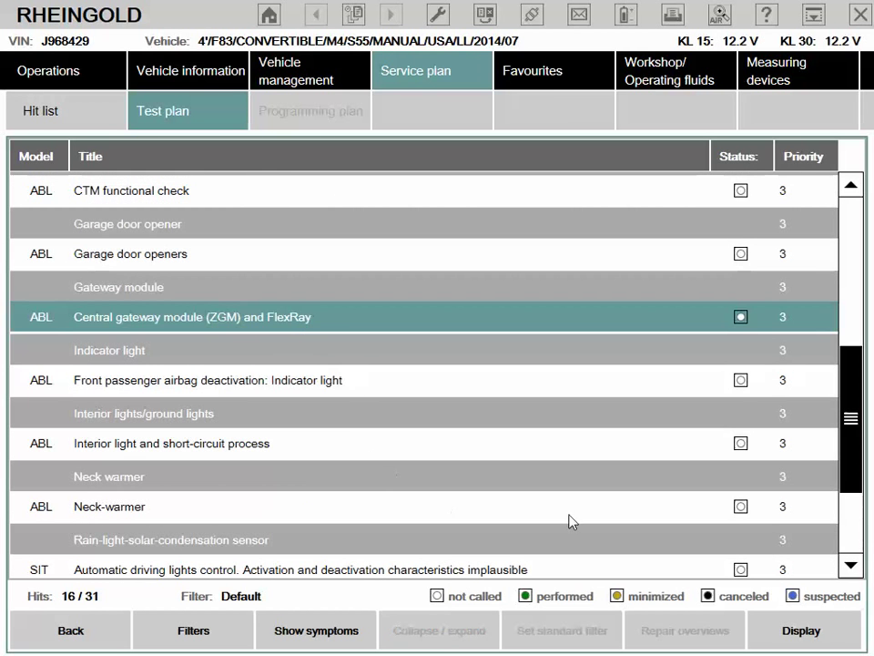
{"action": "left_click", "coordinate": [769, 628]}
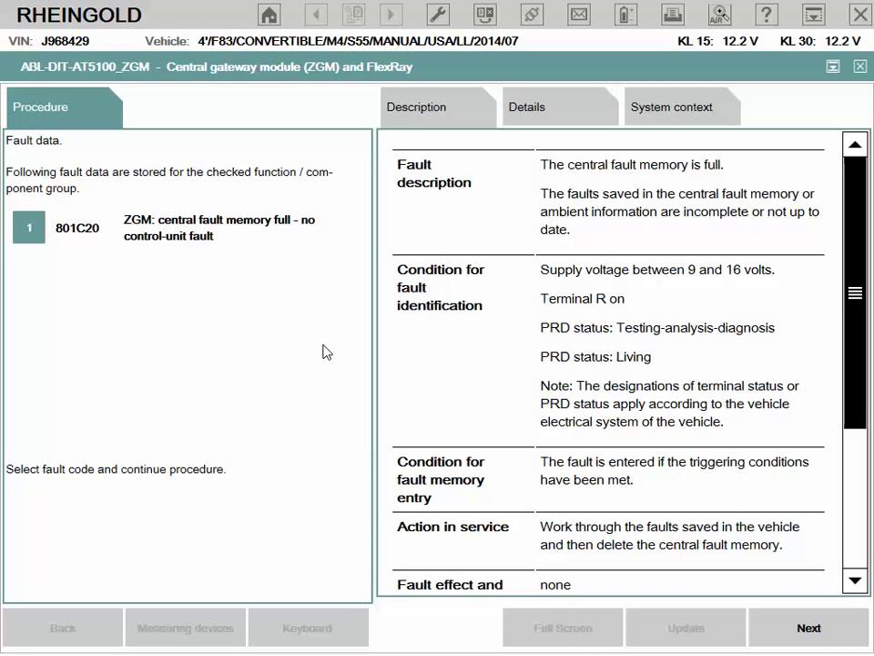
Read through the description of fault code 801C20 and continue the procedure with that code selected.
{"action": "left_click", "coordinate": [43, 248]}
{"action": "scroll", "coordinate": [856, 435], "scroll_direction": "down", "scroll_amount": 3}
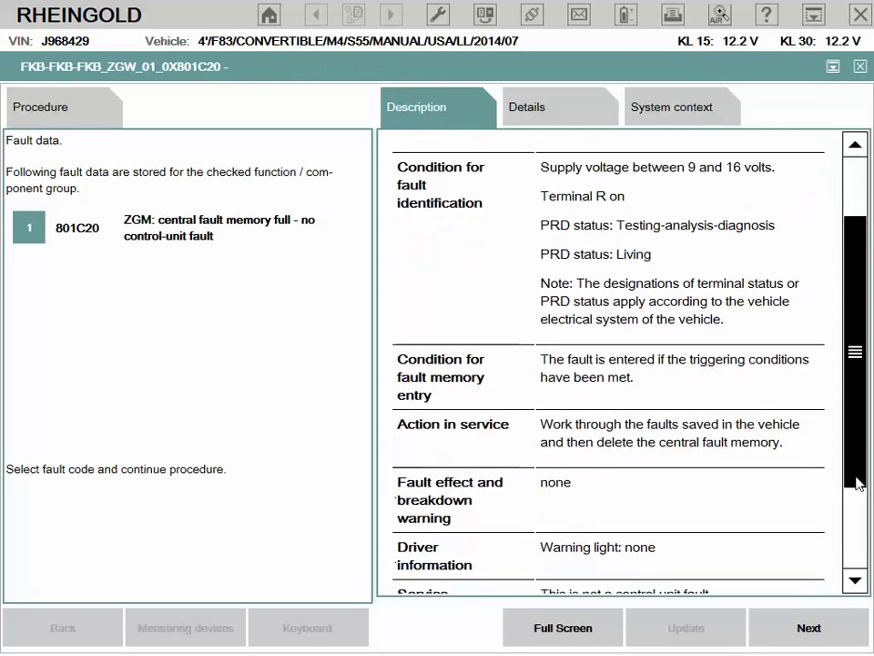
{"action": "left_click_drag", "start_coordinate": [864, 474], "coordinate": [866, 512]}
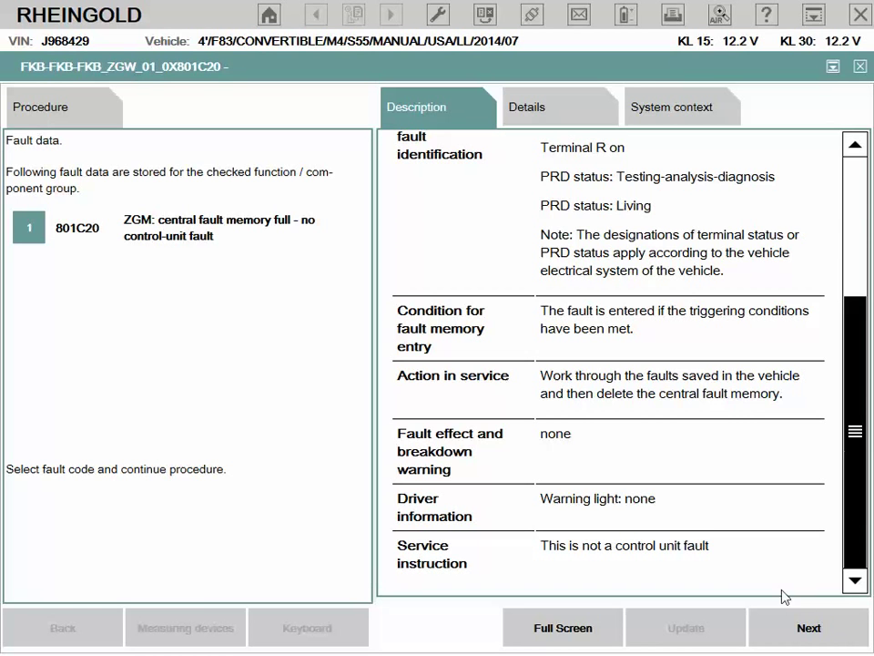
{"action": "left_click", "coordinate": [817, 628]}
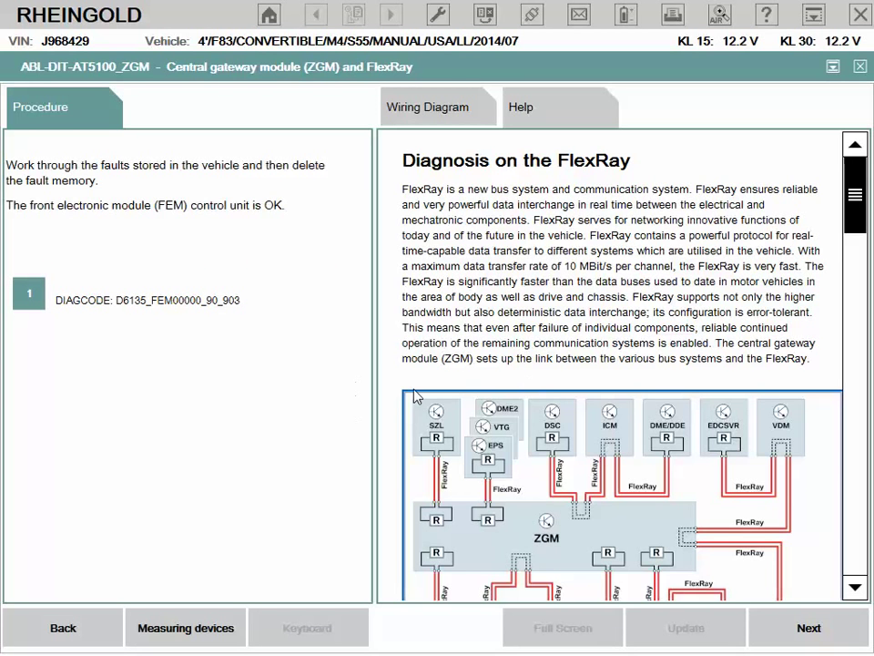
Look through the FlexRay diagnosis help and end the Central gateway module (ZGM) and FlexRay test module.
{"action": "left_click", "coordinate": [851, 542]}
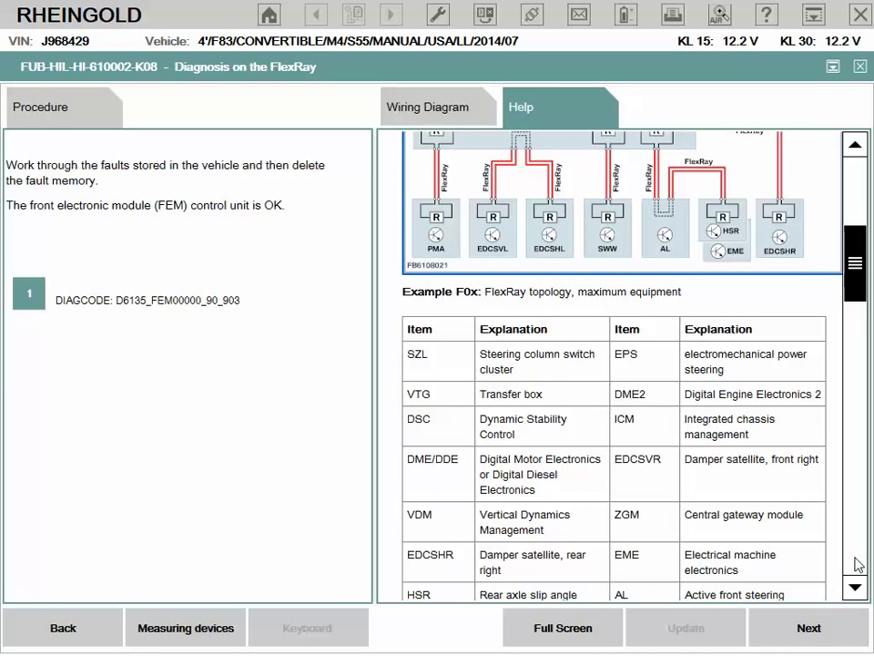
{"action": "scroll", "coordinate": [856, 563], "scroll_direction": "down", "scroll_amount": 3}
{"action": "scroll", "coordinate": [851, 555], "scroll_direction": "up", "scroll_amount": 1}
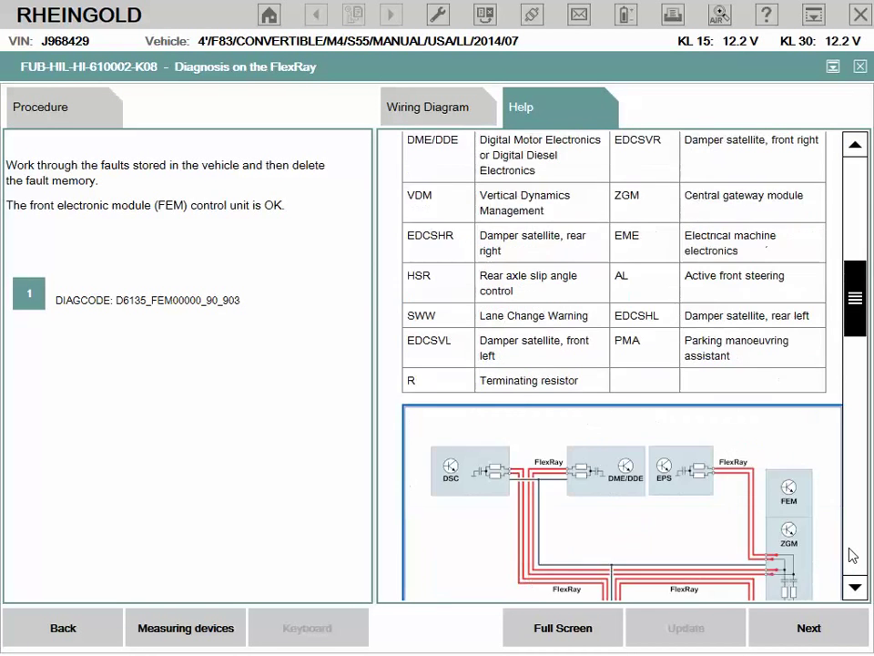
{"action": "scroll", "coordinate": [838, 561], "scroll_direction": "down", "scroll_amount": 2}
{"action": "left_click", "coordinate": [823, 627]}
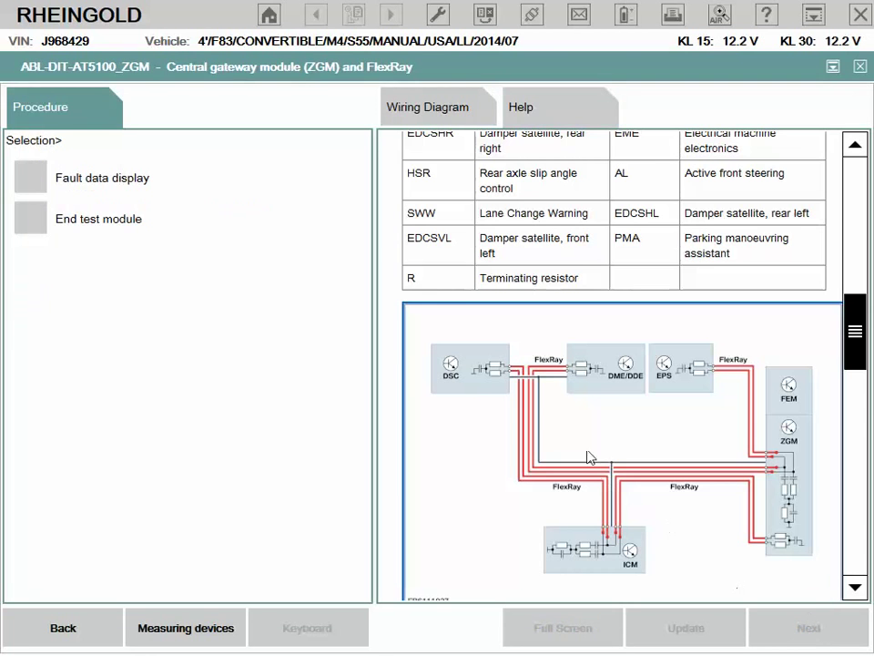
{"action": "left_click", "coordinate": [30, 218]}
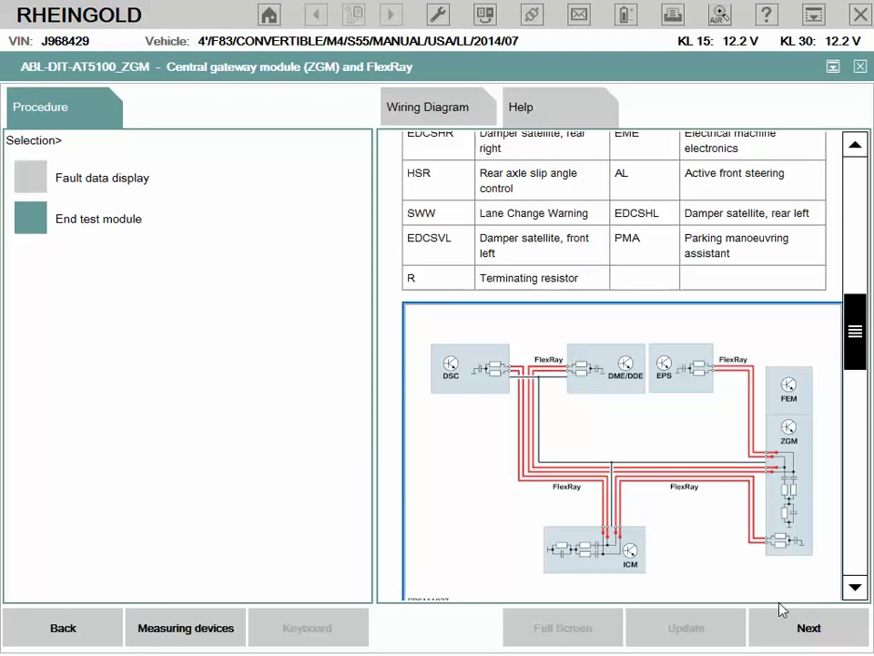
{"action": "left_click", "coordinate": [808, 628]}
{"action": "left_click", "coordinate": [808, 629]}
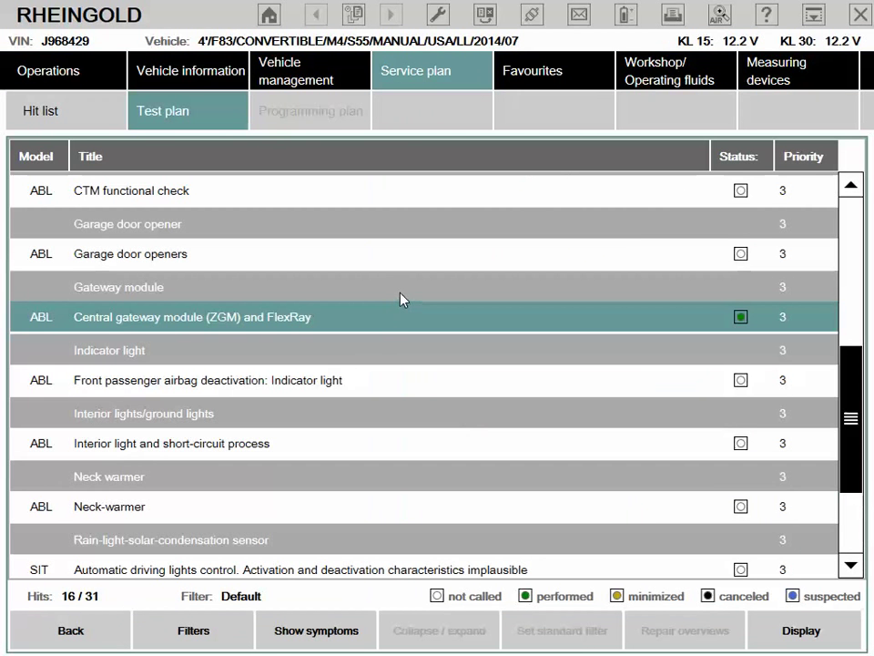
Look over the remaining procedures in the test plan and return to the fault memory list.
{"action": "scroll", "coordinate": [394, 301], "scroll_direction": "down", "scroll_amount": 1}
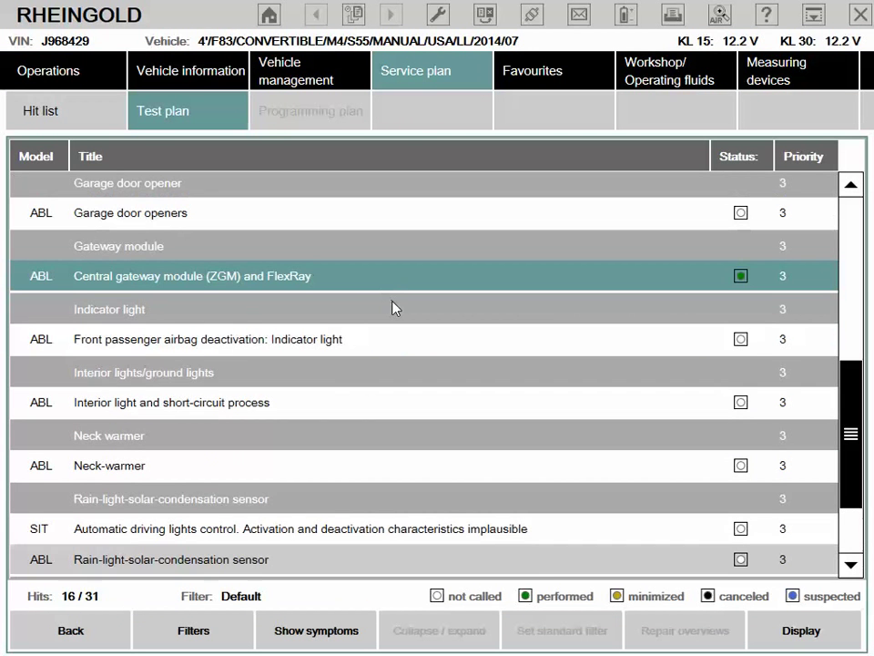
{"action": "scroll", "coordinate": [394, 310], "scroll_direction": "down", "scroll_amount": 1}
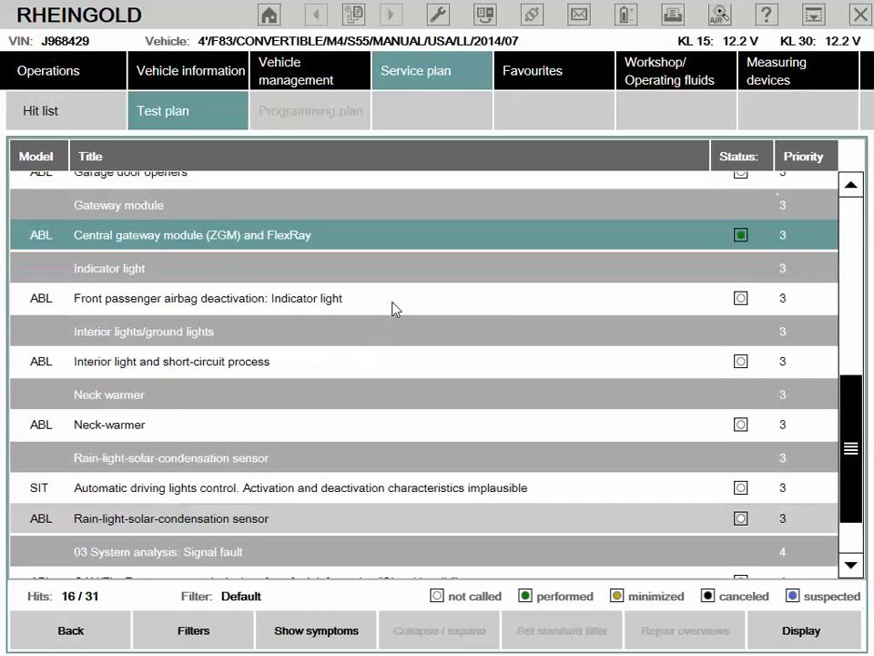
{"action": "scroll", "coordinate": [393, 310], "scroll_direction": "up", "scroll_amount": 1}
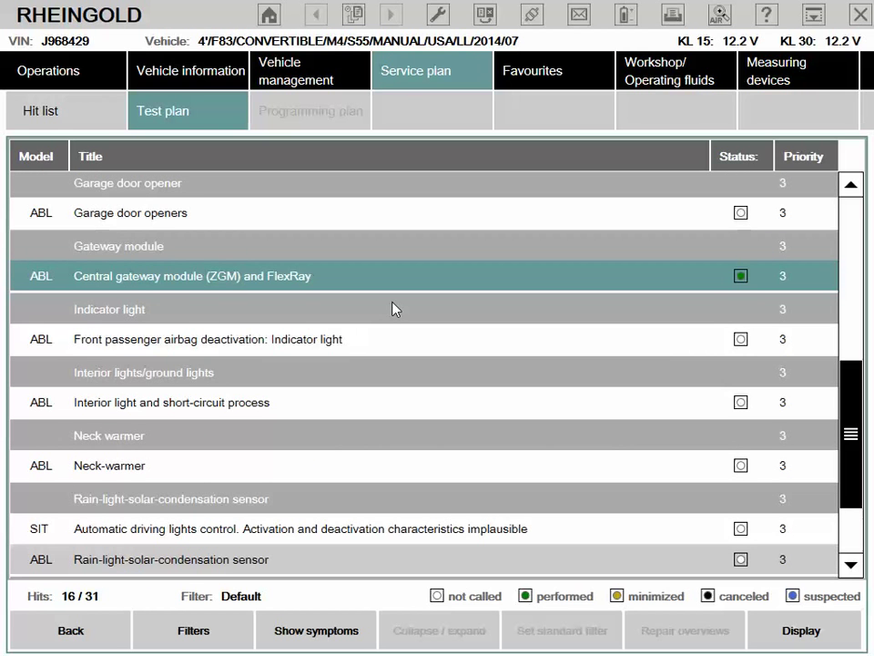
{"action": "scroll", "coordinate": [393, 309], "scroll_direction": "up", "scroll_amount": 3}
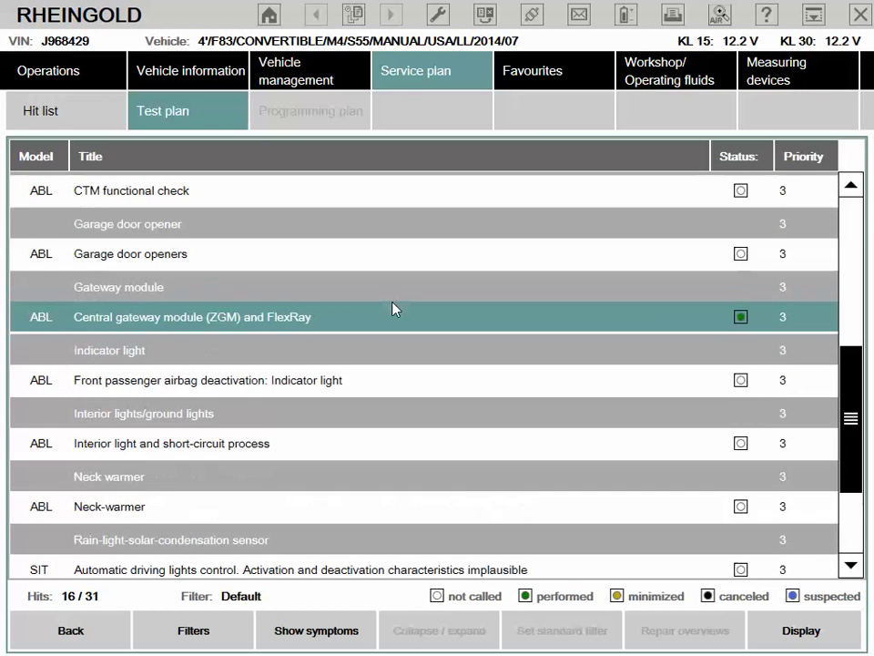
{"action": "scroll", "coordinate": [394, 310], "scroll_direction": "down", "scroll_amount": 4}
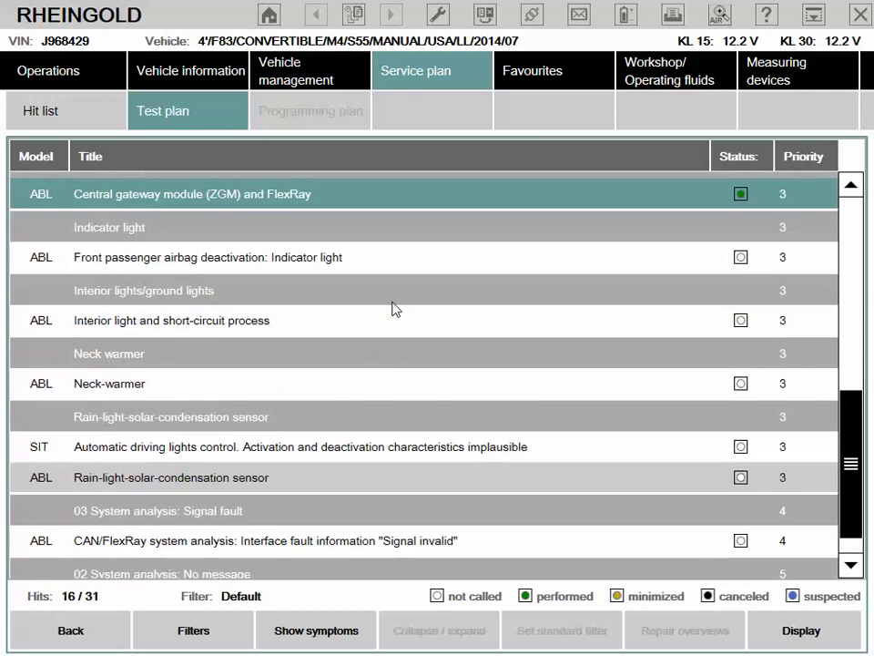
{"action": "scroll", "coordinate": [395, 308], "scroll_direction": "down", "scroll_amount": 1}
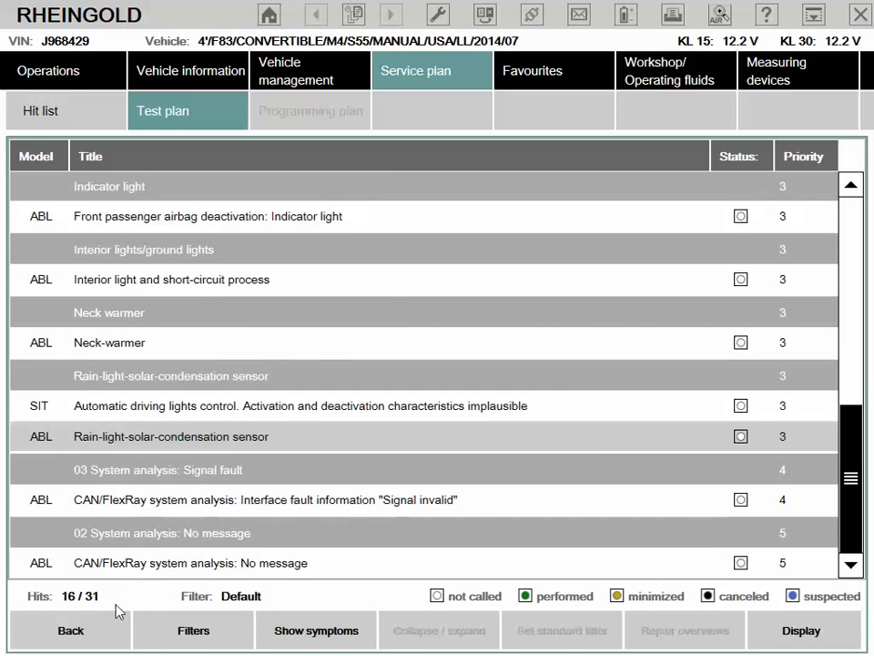
{"action": "left_click", "coordinate": [90, 629]}
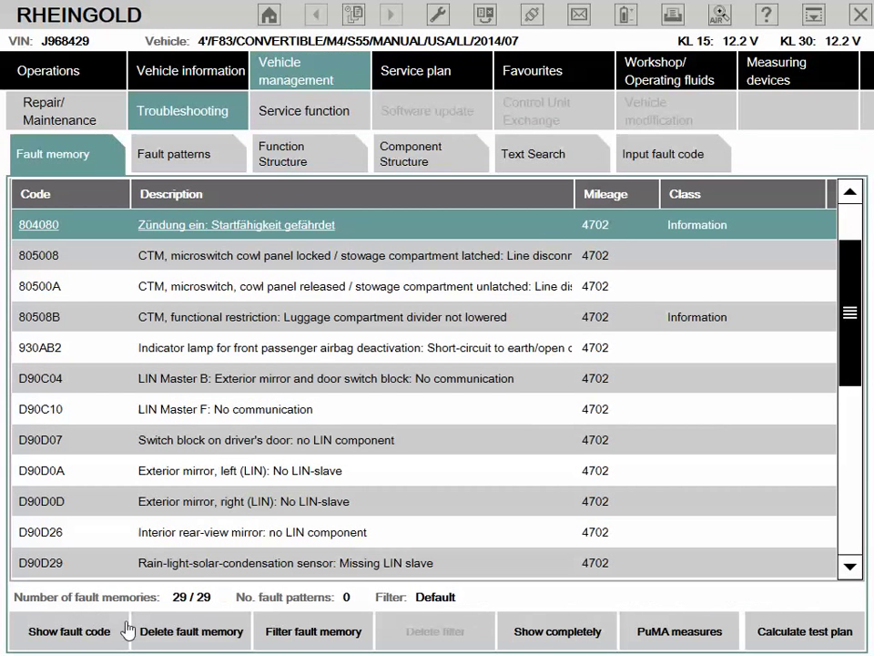
Start deleting the fault memory, but decline clearing all error memories.
{"action": "left_click", "coordinate": [177, 636]}
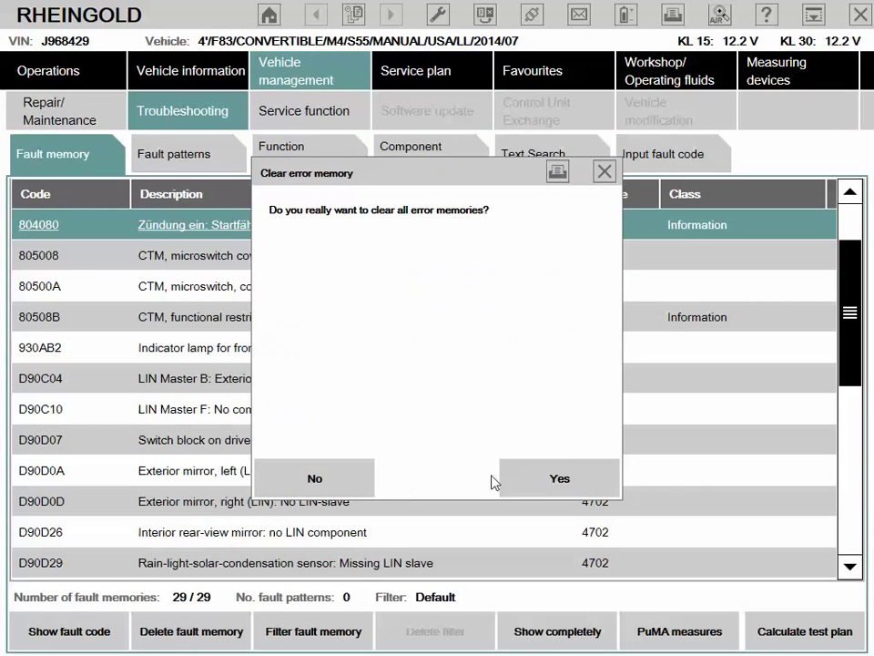
{"action": "left_click", "coordinate": [345, 476]}
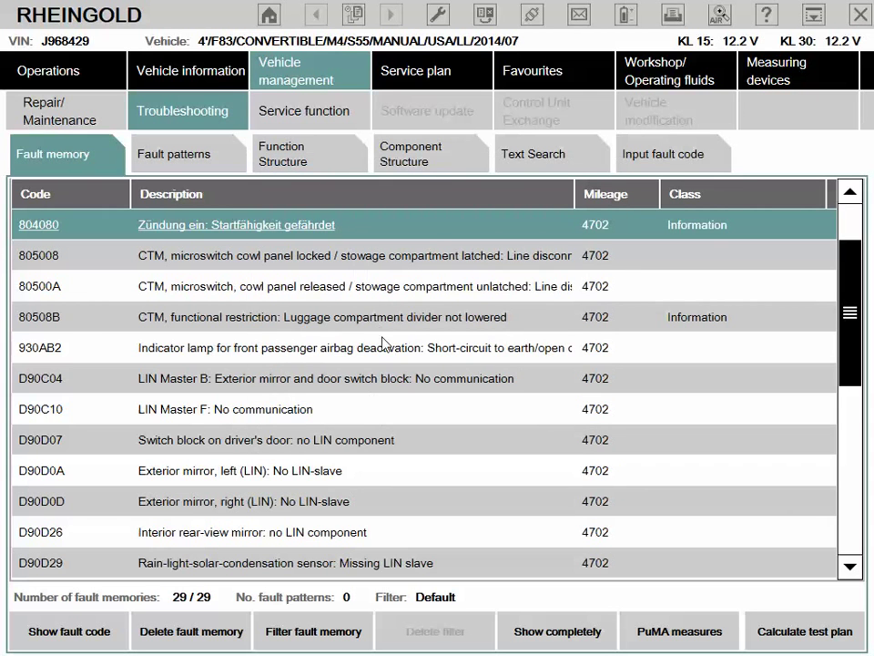
Select the CVM interface convertible top status fault E6AC7B in the fault memory list and calculate the test plan.
{"action": "scroll", "coordinate": [344, 332], "scroll_direction": "down", "scroll_amount": 1}
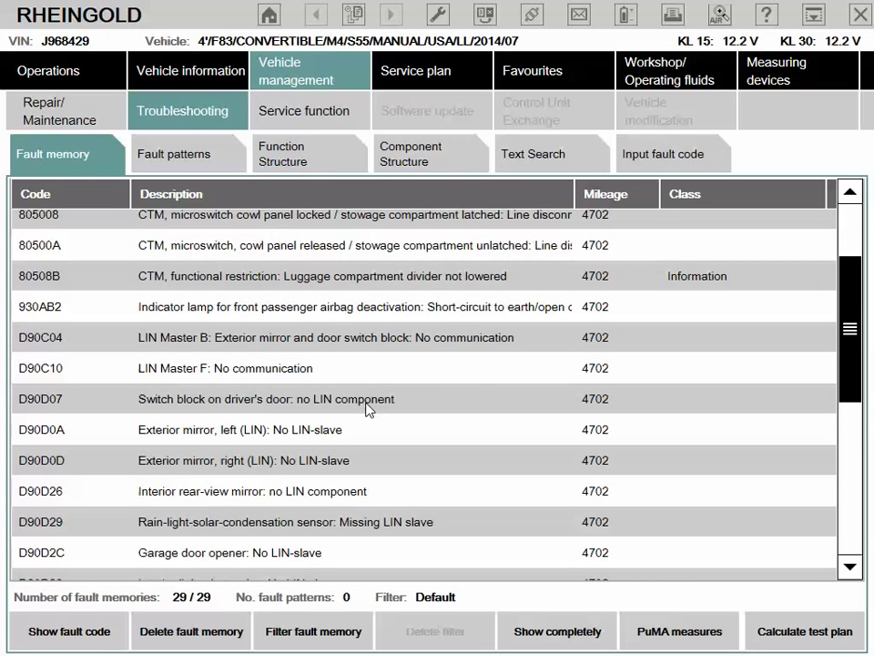
{"action": "scroll", "coordinate": [371, 406], "scroll_direction": "down", "scroll_amount": 3}
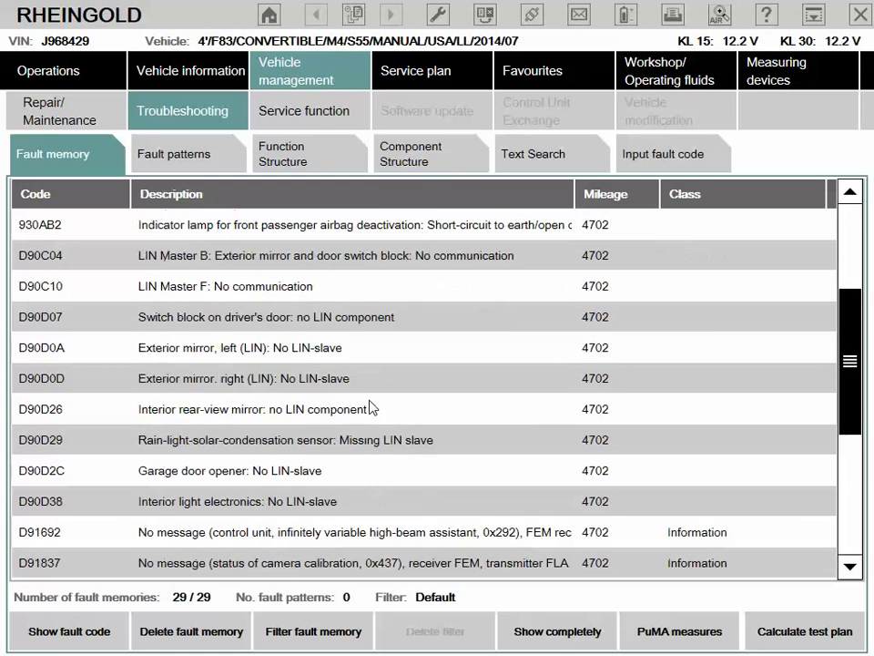
{"action": "scroll", "coordinate": [370, 406], "scroll_direction": "up", "scroll_amount": 3}
{"action": "scroll", "coordinate": [371, 406], "scroll_direction": "down", "scroll_amount": 3}
{"action": "scroll", "coordinate": [370, 407], "scroll_direction": "down", "scroll_amount": 2}
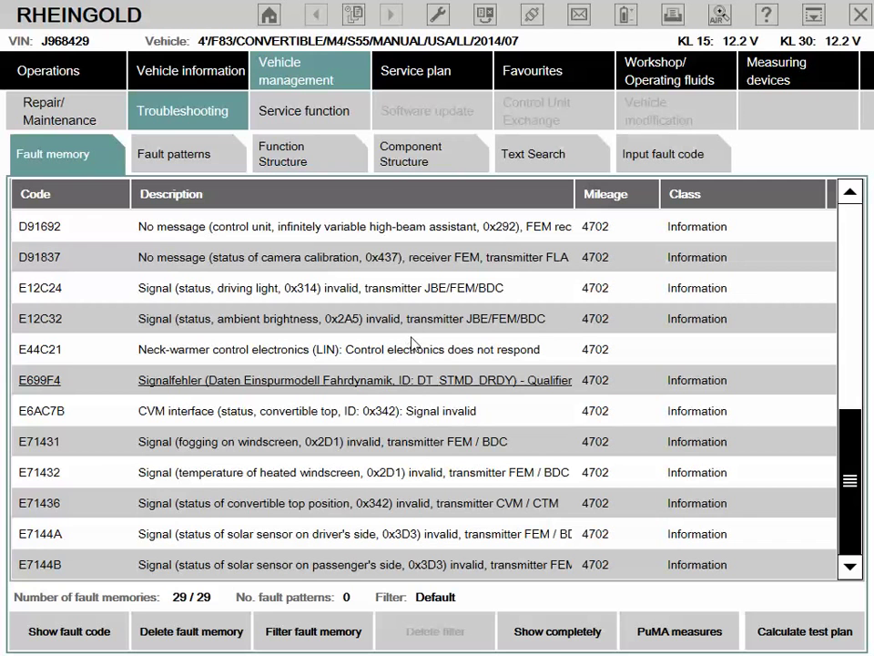
{"action": "left_click", "coordinate": [503, 419]}
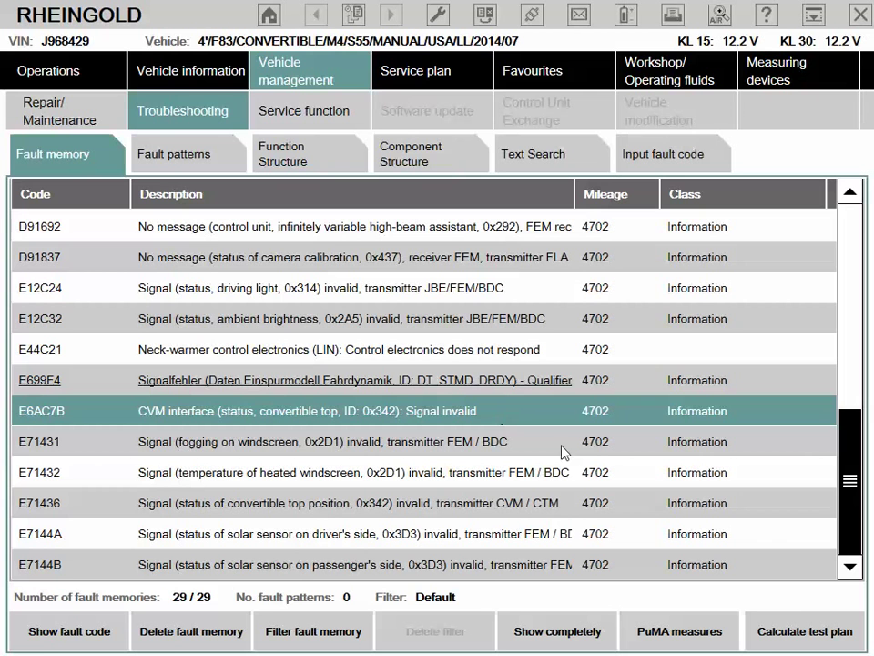
{"action": "left_click", "coordinate": [779, 635]}
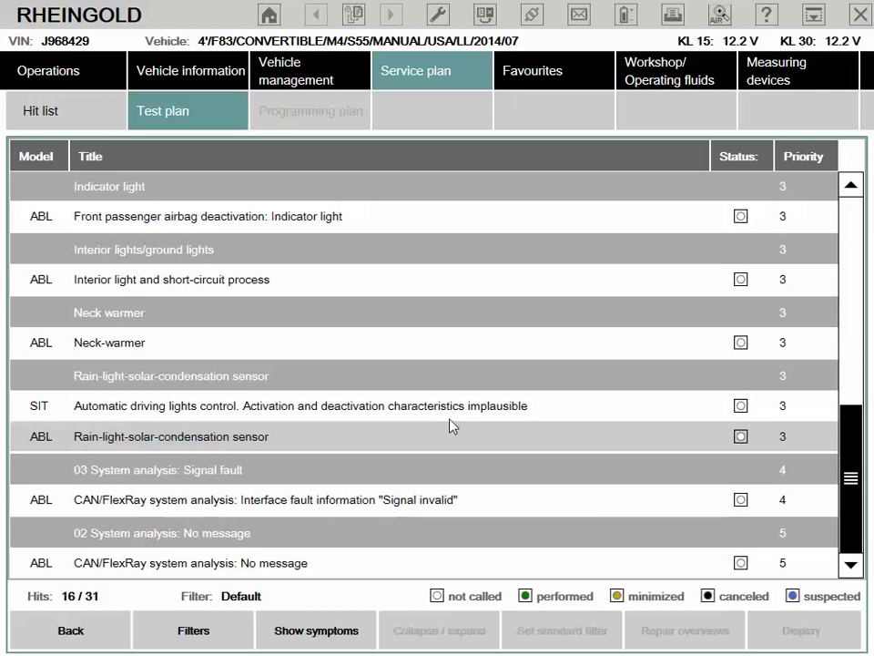
Look through the procedures in the calculated test plan and close the vehicle interface connection status dialog.
{"action": "scroll", "coordinate": [450, 426], "scroll_direction": "up", "scroll_amount": 10}
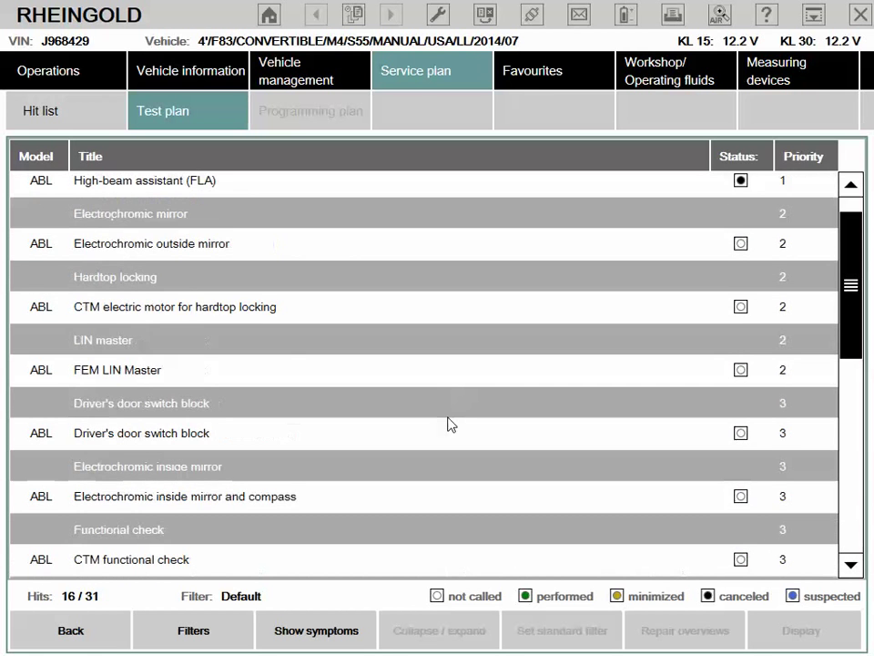
{"action": "scroll", "coordinate": [449, 424], "scroll_direction": "up", "scroll_amount": 1}
{"action": "scroll", "coordinate": [448, 424], "scroll_direction": "down", "scroll_amount": 3}
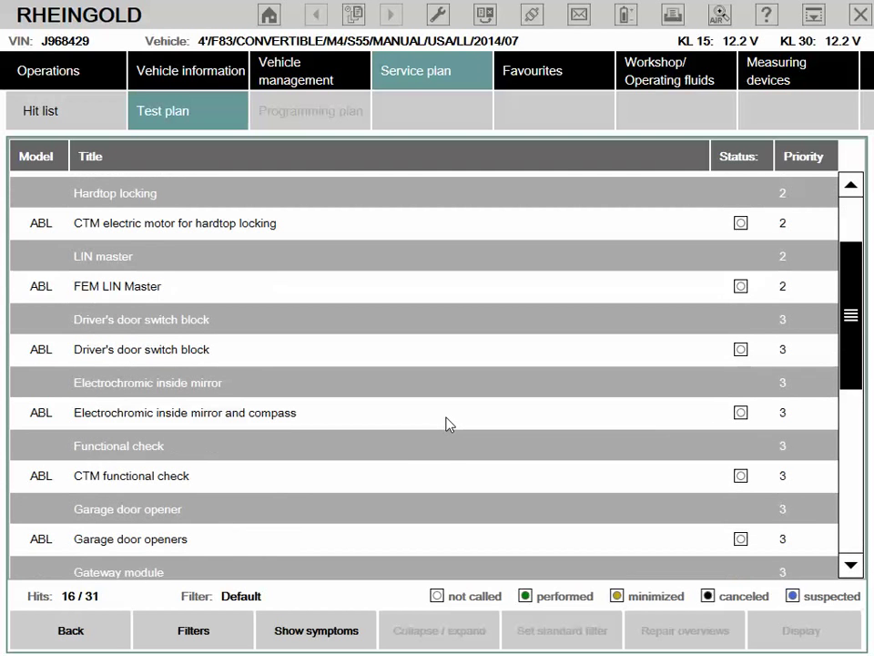
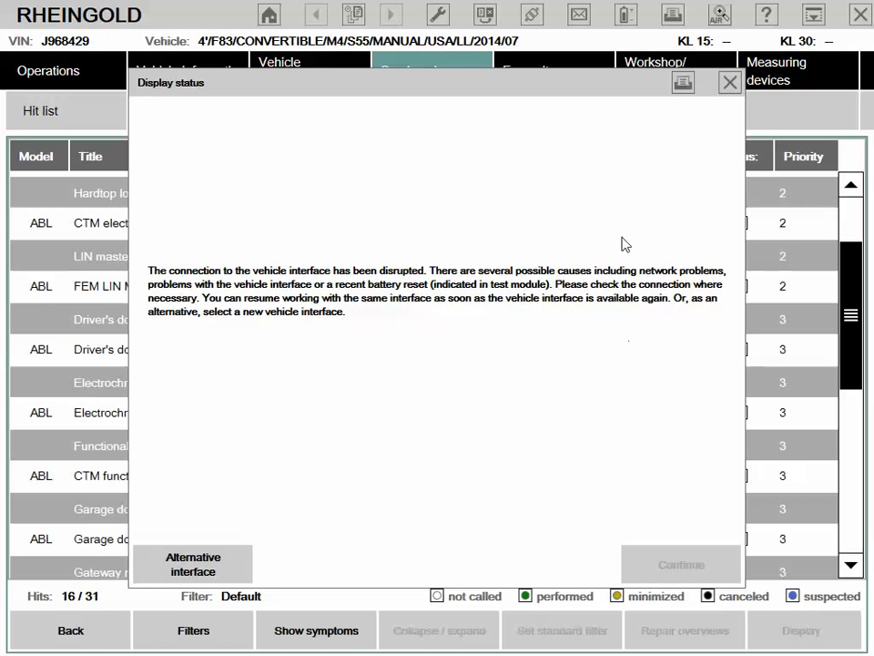
{"action": "left_click", "coordinate": [730, 83]}
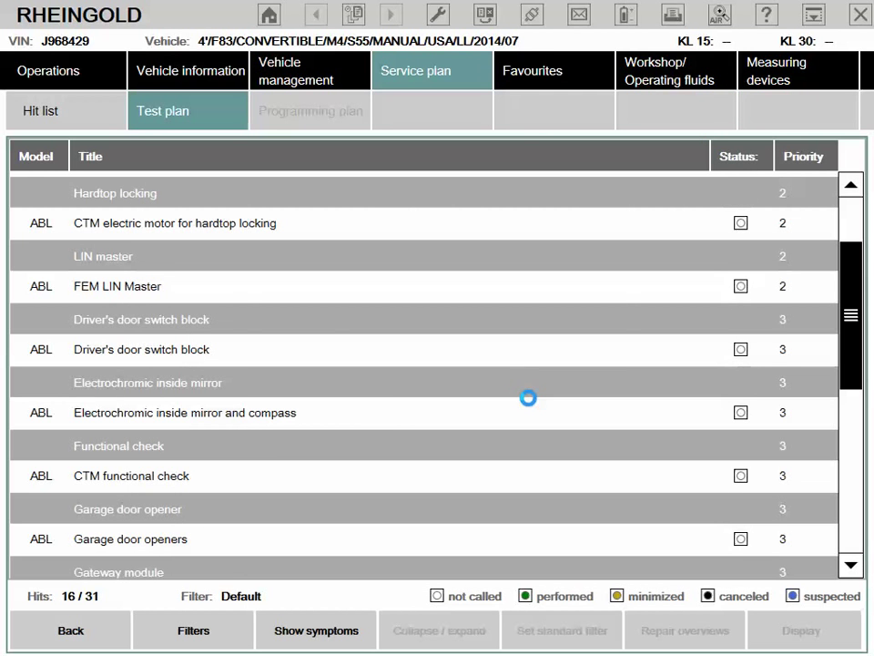